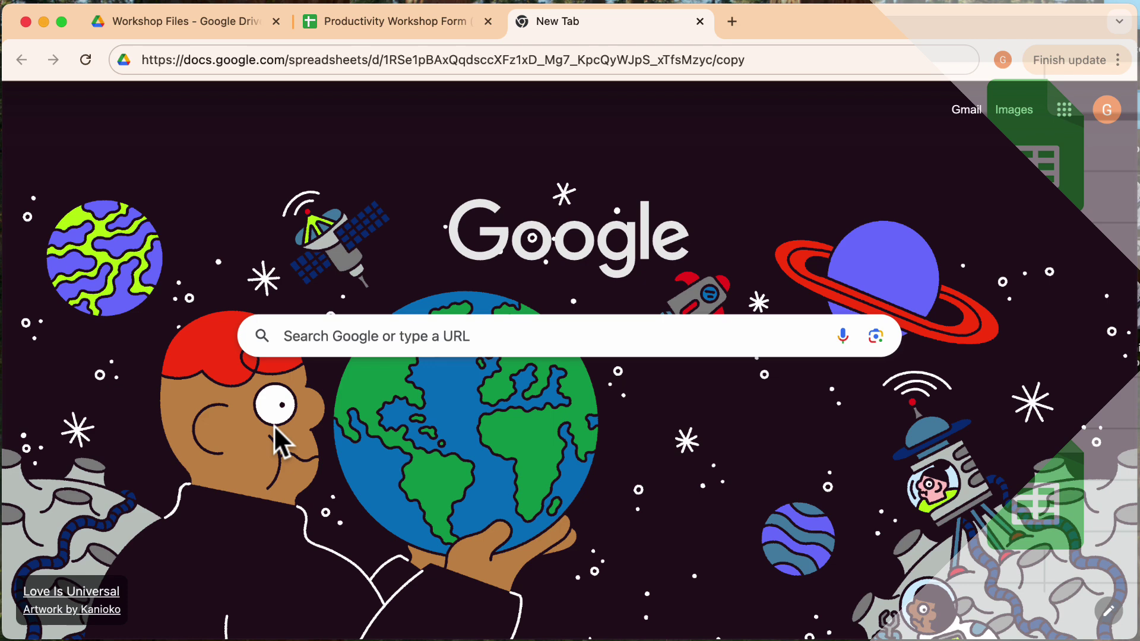
- Load the template's /copy link to make a copy of Group Form Responses to Separate Files
left_click(771, 61)
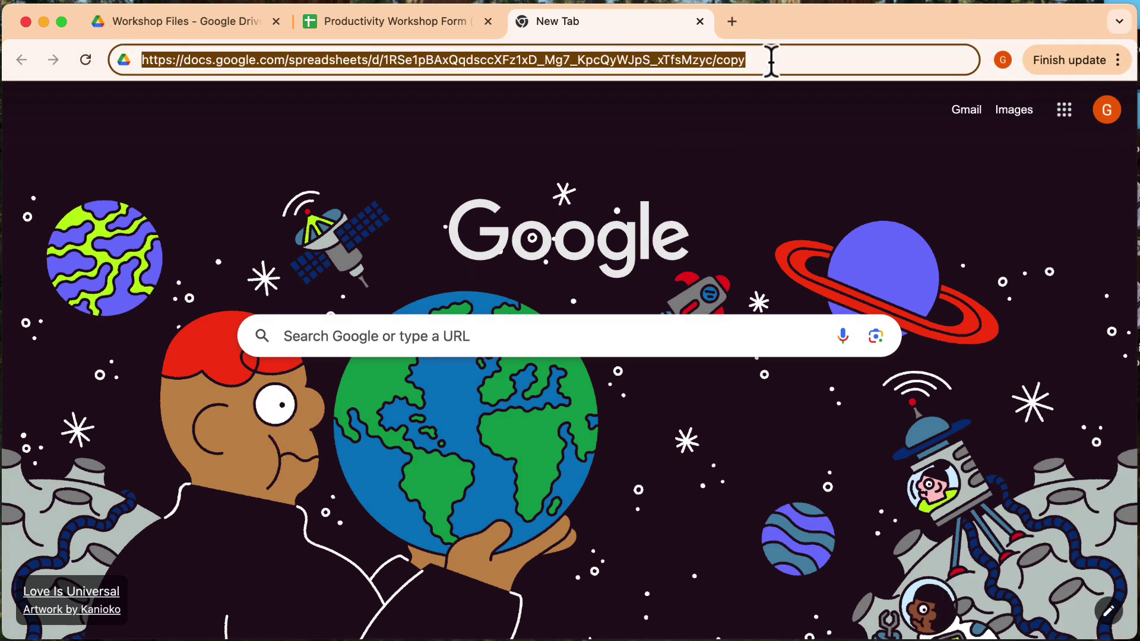
key("Return")
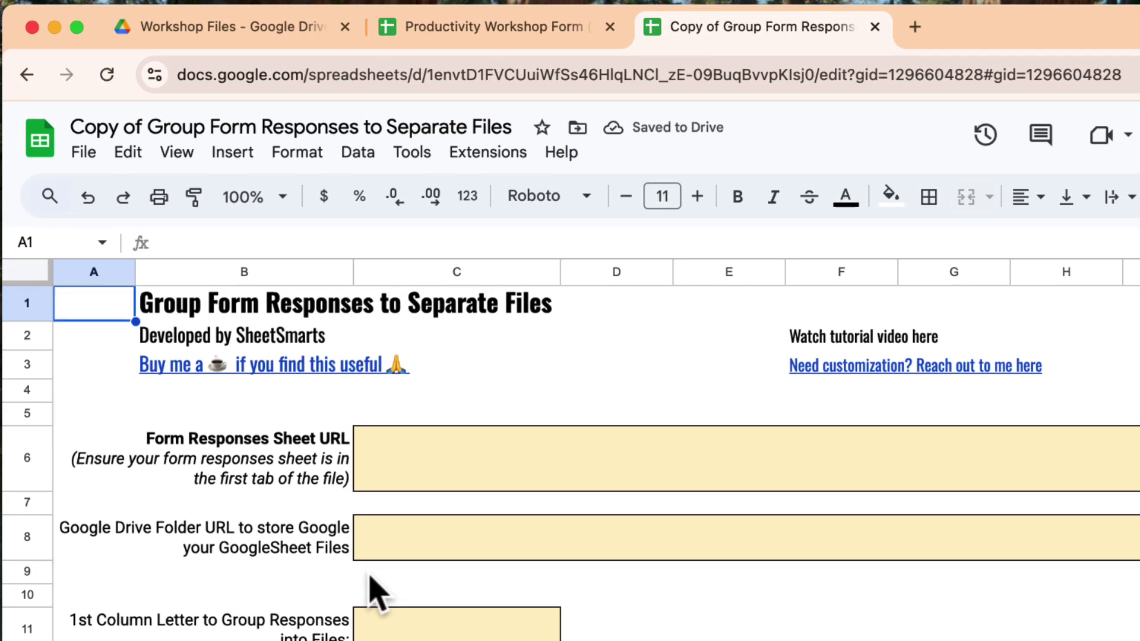
- Paste the Productivity Workshop Form (Responses) spreadsheet URL into the Form Responses Sheet URL field C6
left_click(408, 475)
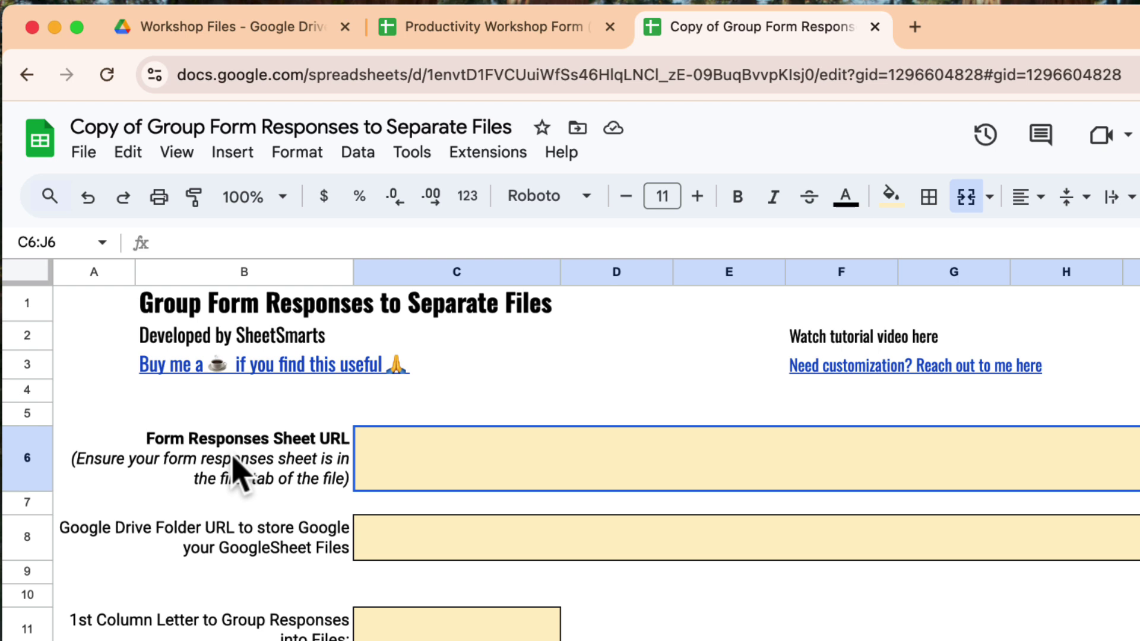
left_click(463, 28)
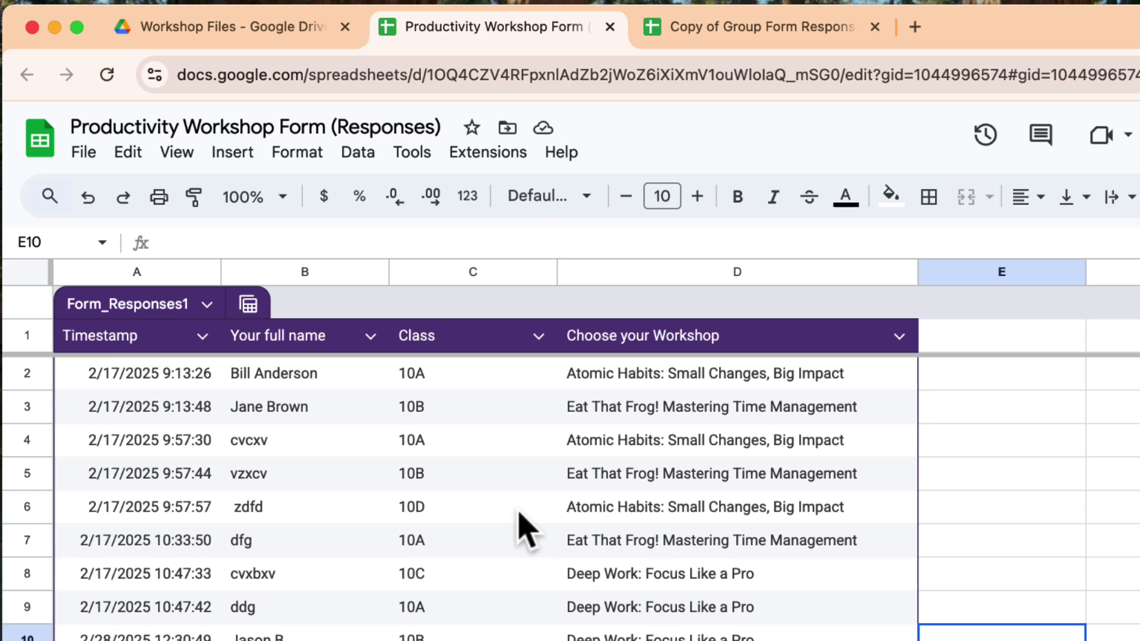
left_click(454, 75)
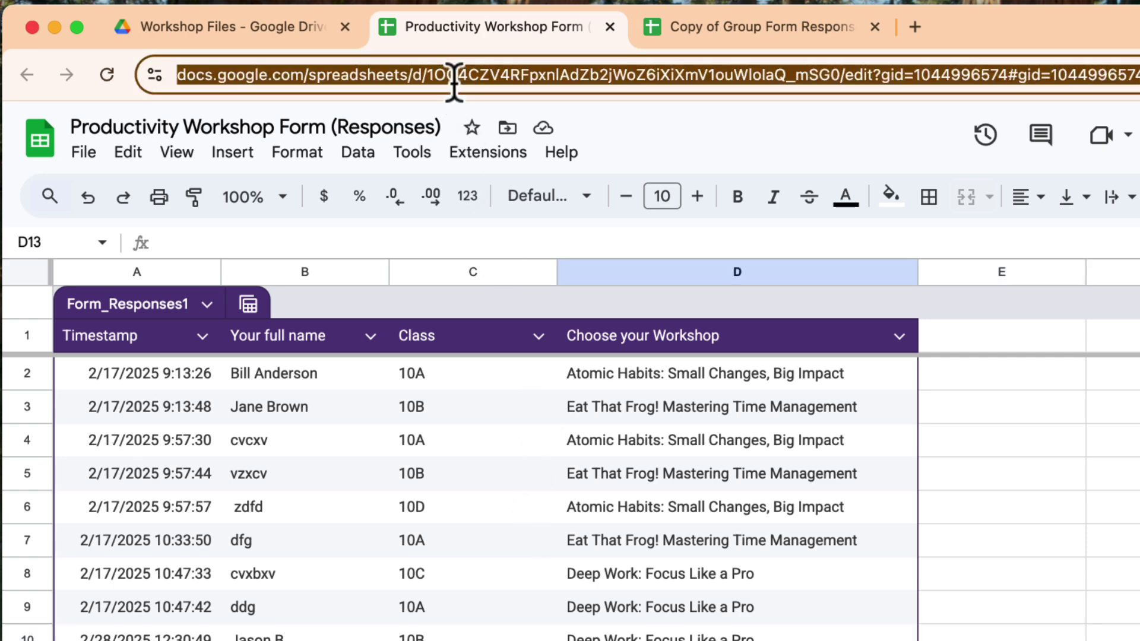
left_click(692, 27)
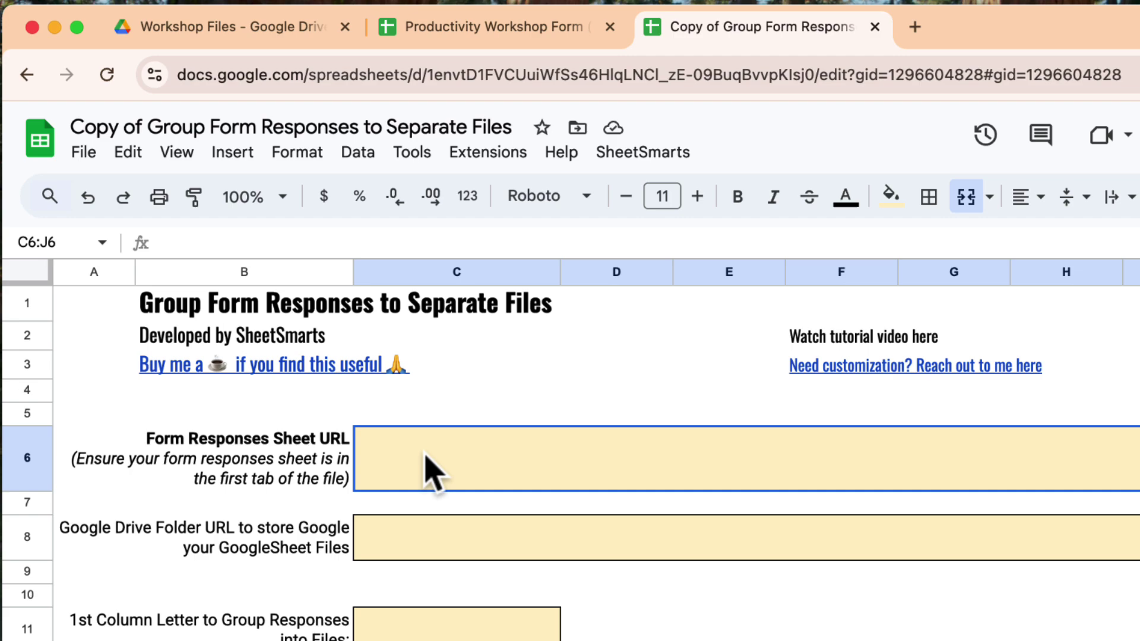
double_click(432, 472)
key("super+v")
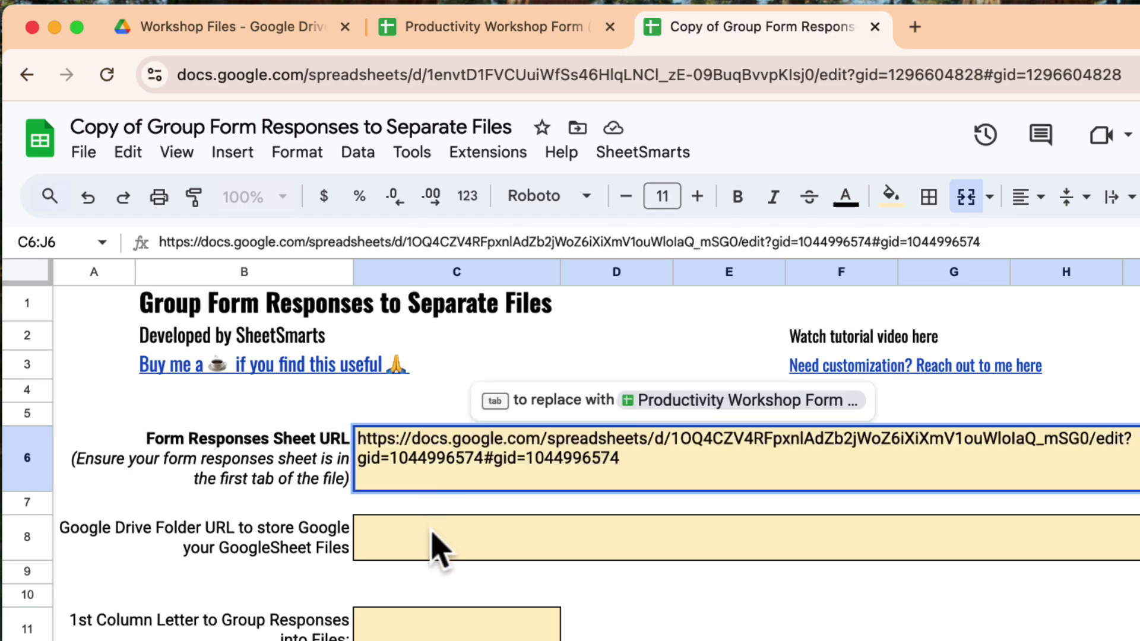
- Paste the Workshop Files Drive folder URL into the Google Drive Folder URL field C8
left_click(433, 533)
left_click(210, 547)
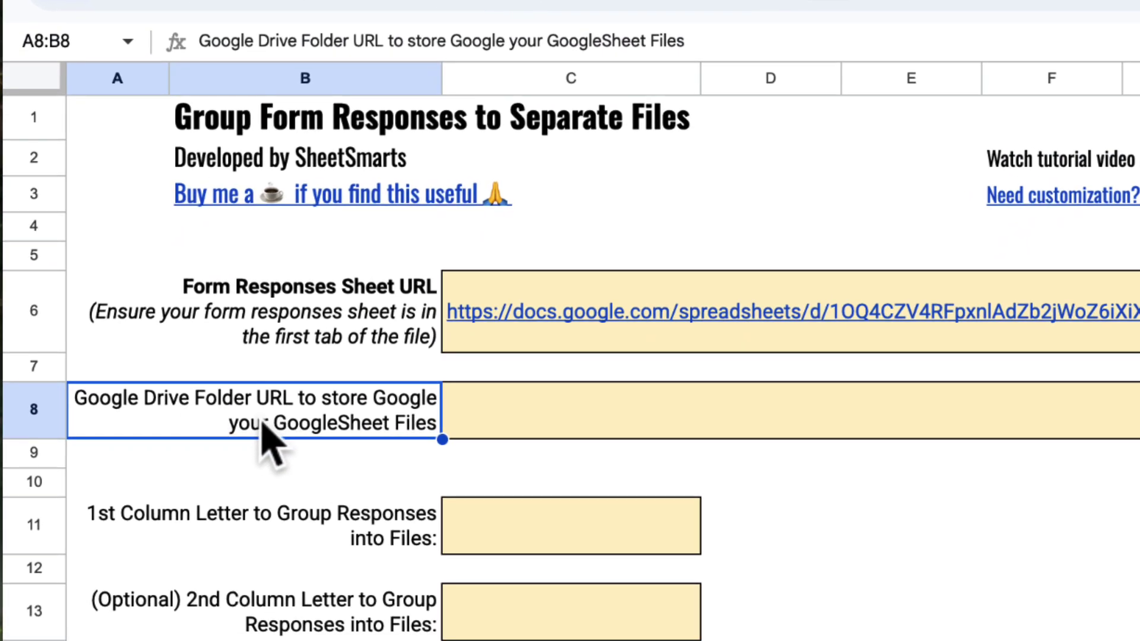
left_click(505, 416)
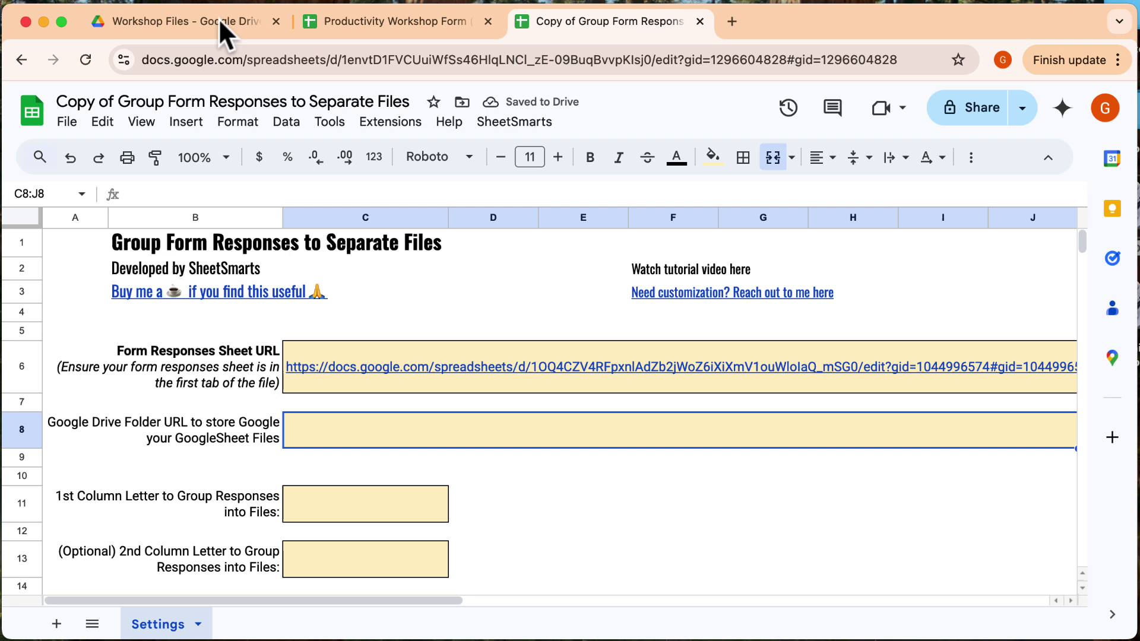
left_click(178, 22)
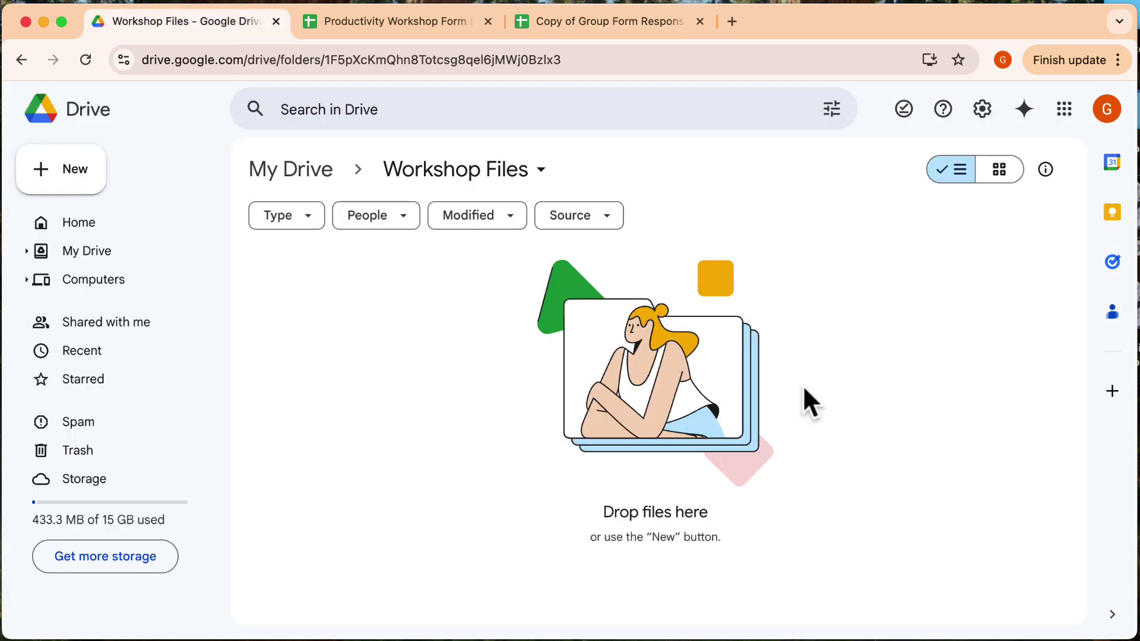
left_click(333, 59)
key("ctrl+c")
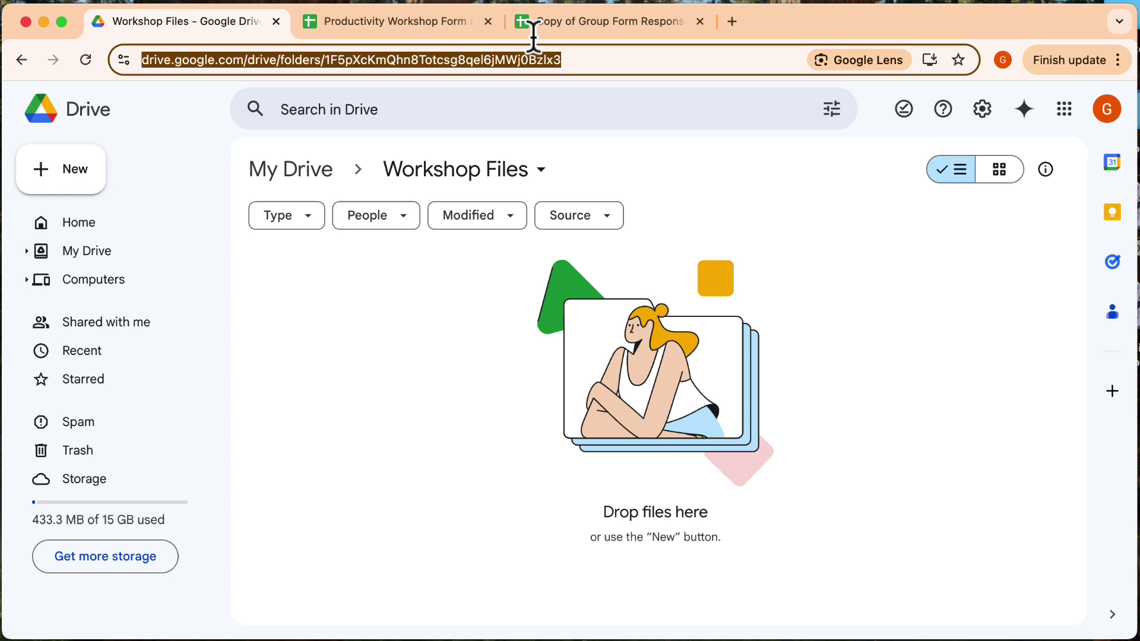
left_click(560, 24)
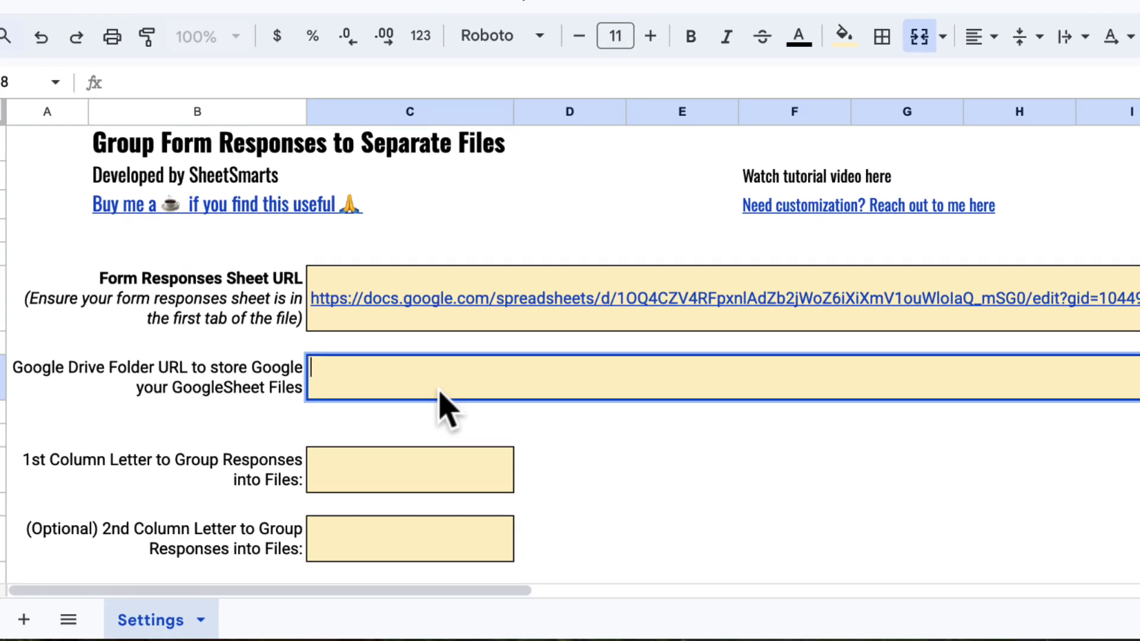
key("ctrl+v")
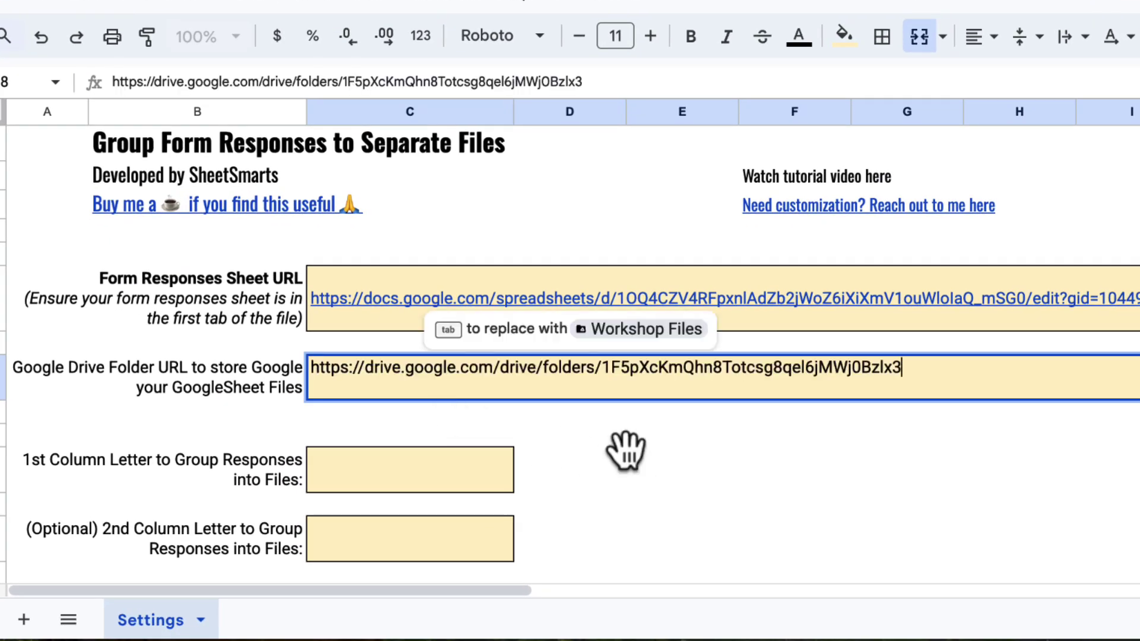
left_click(609, 459)
- Confirm workshop choices sit in column D, then enter D as the 1st column letter
left_click(410, 483)
left_click(204, 489)
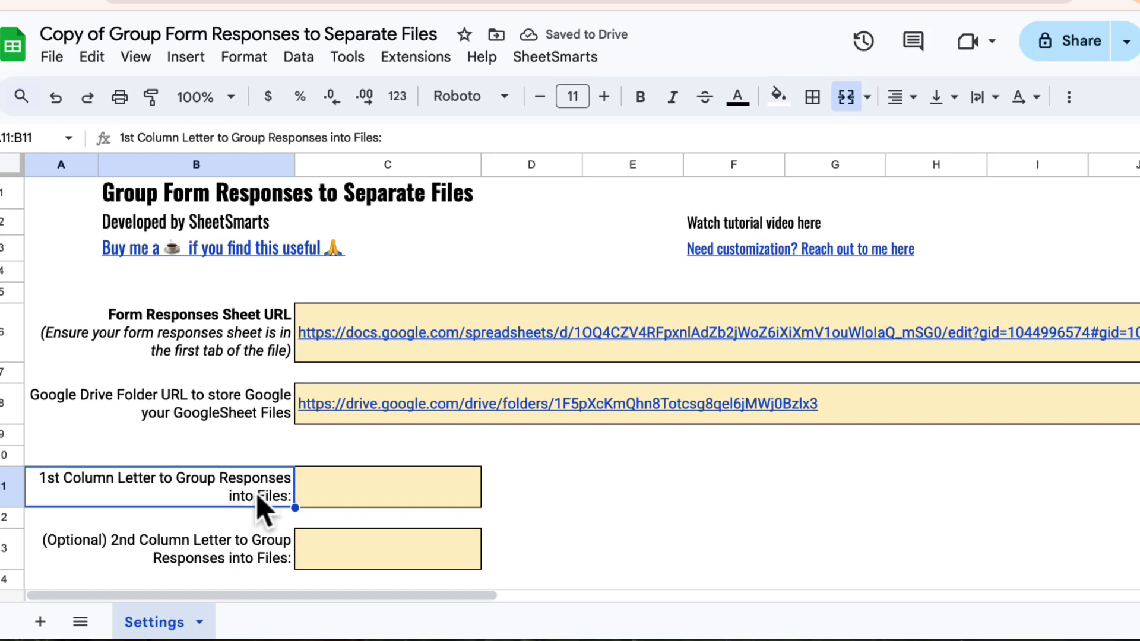
left_click(358, 473)
left_click(348, 27)
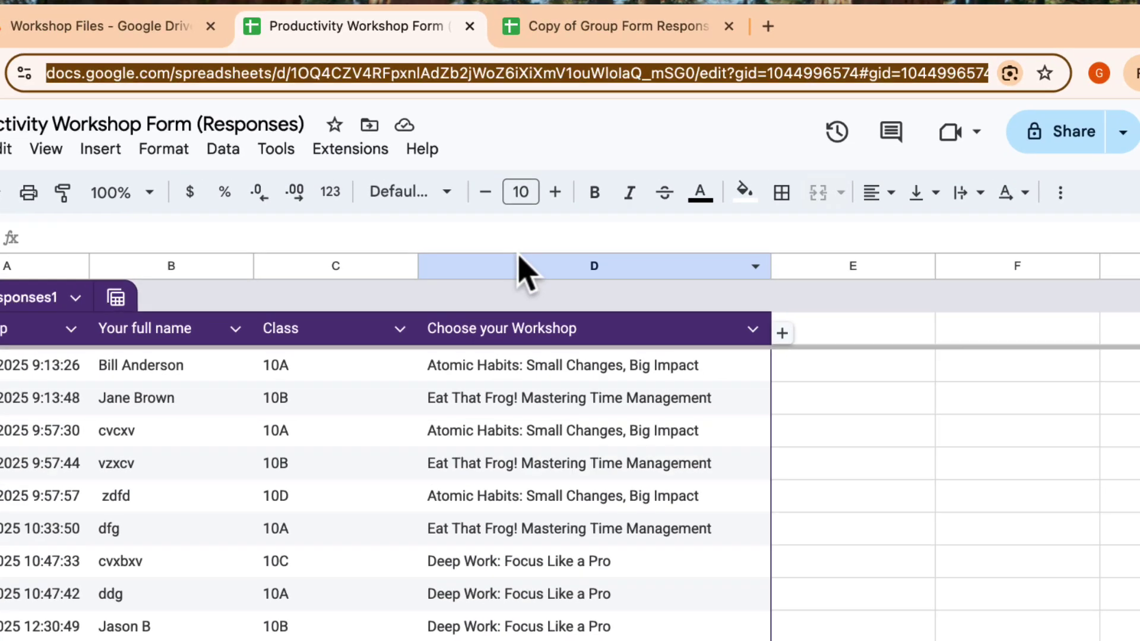
left_click(527, 217)
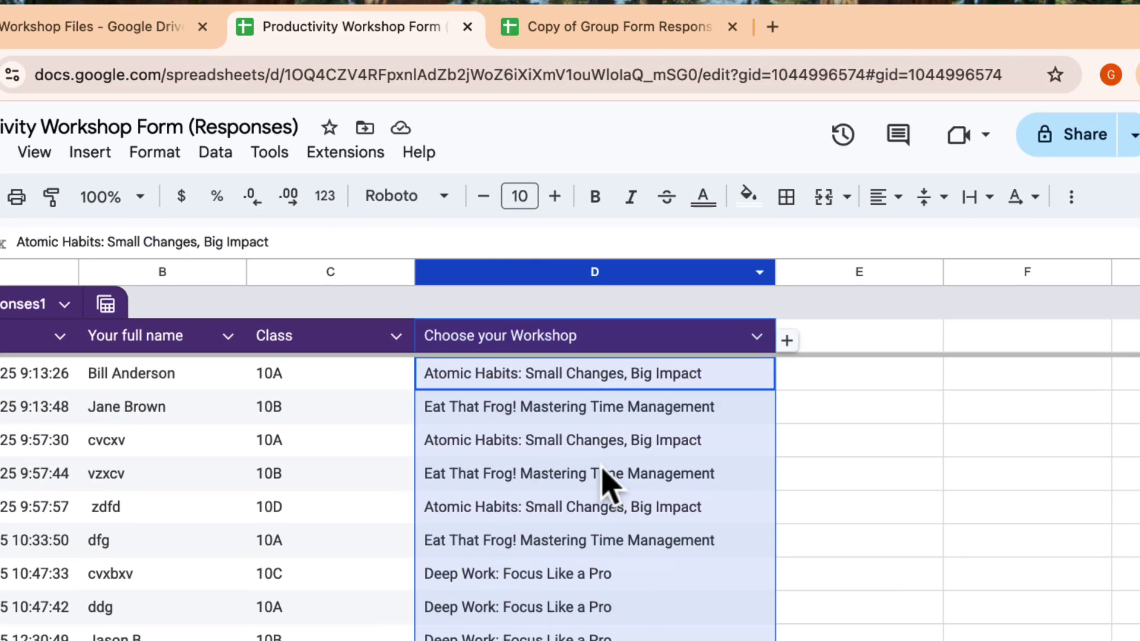
left_click(585, 31)
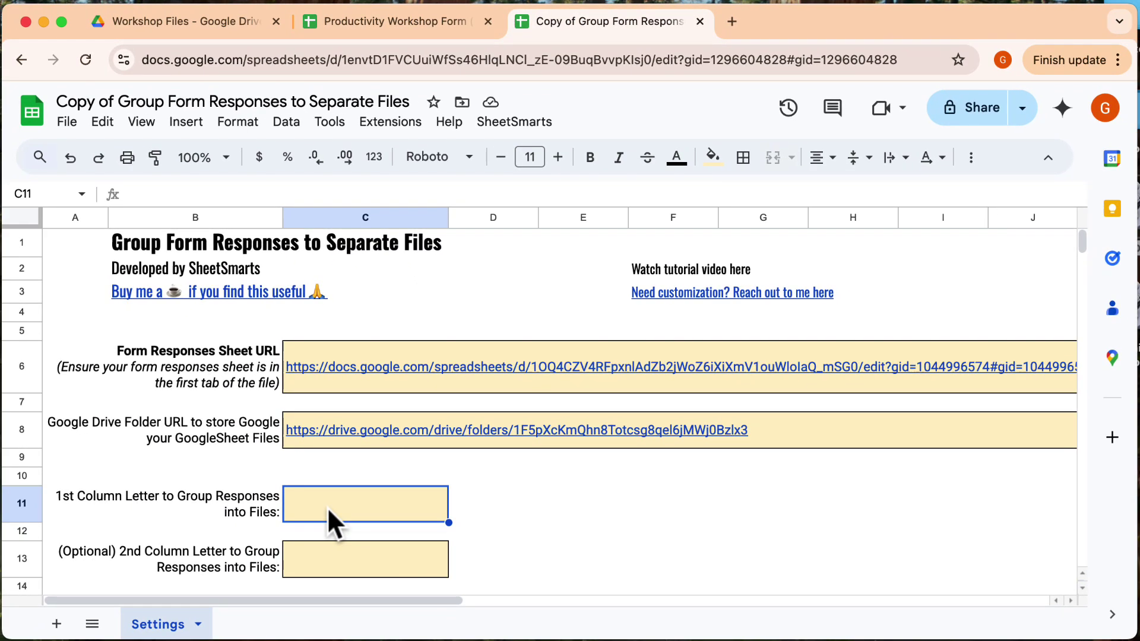
double_click(267, 638)
type("D")
left_click(543, 509)
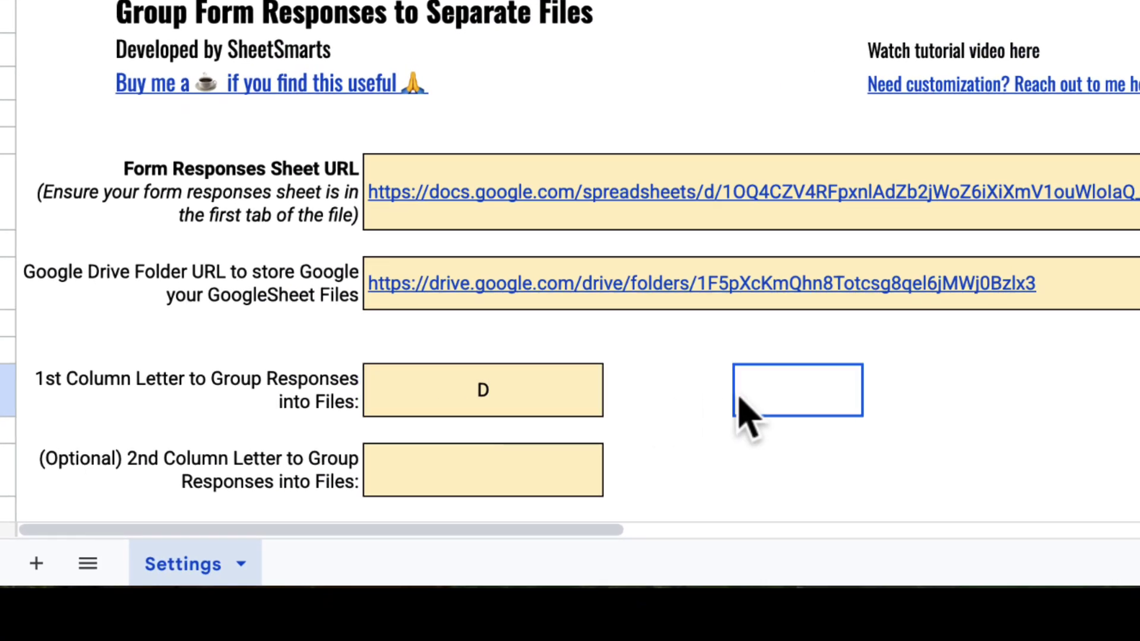
- Leave the optional 2nd and 3rd column letter fields empty
scroll(732, 397, "down", 5)
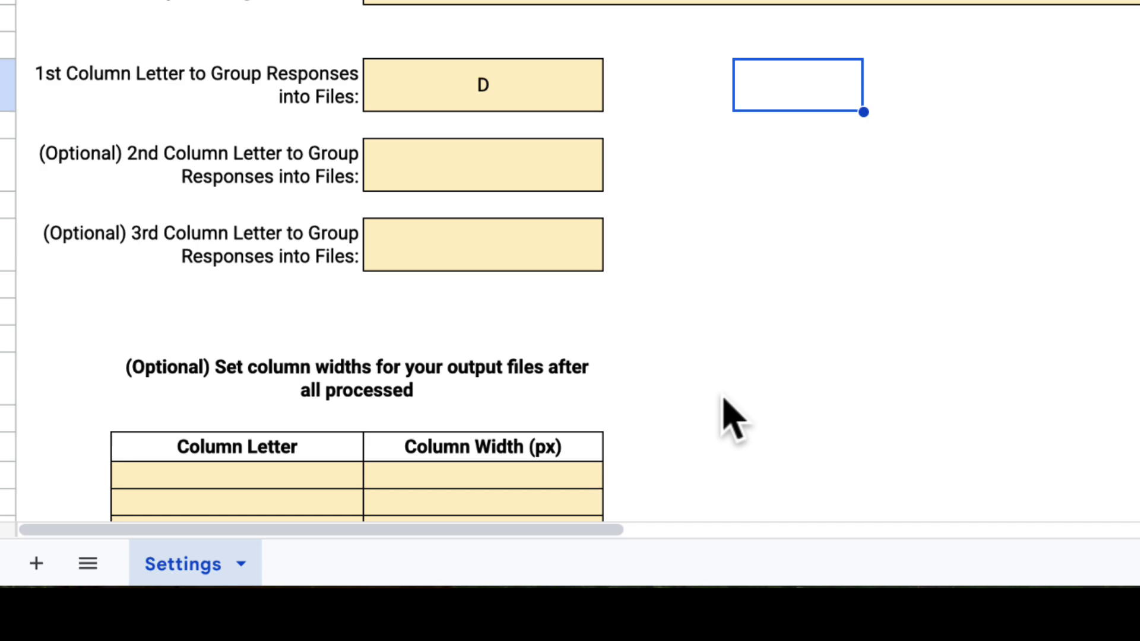
left_click(436, 186)
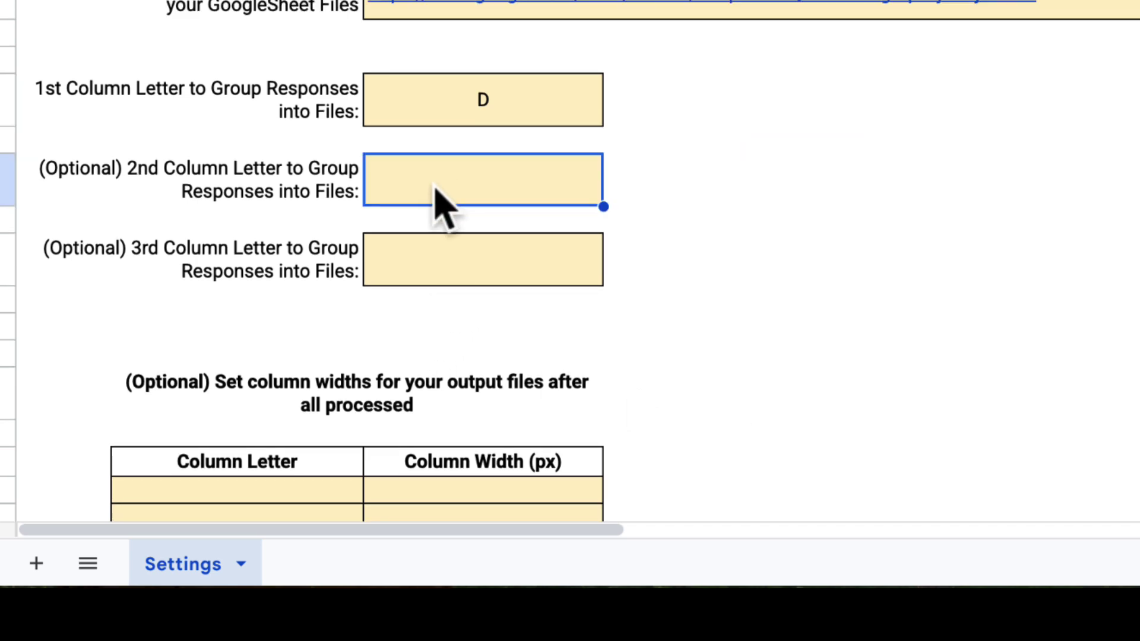
left_click(468, 266)
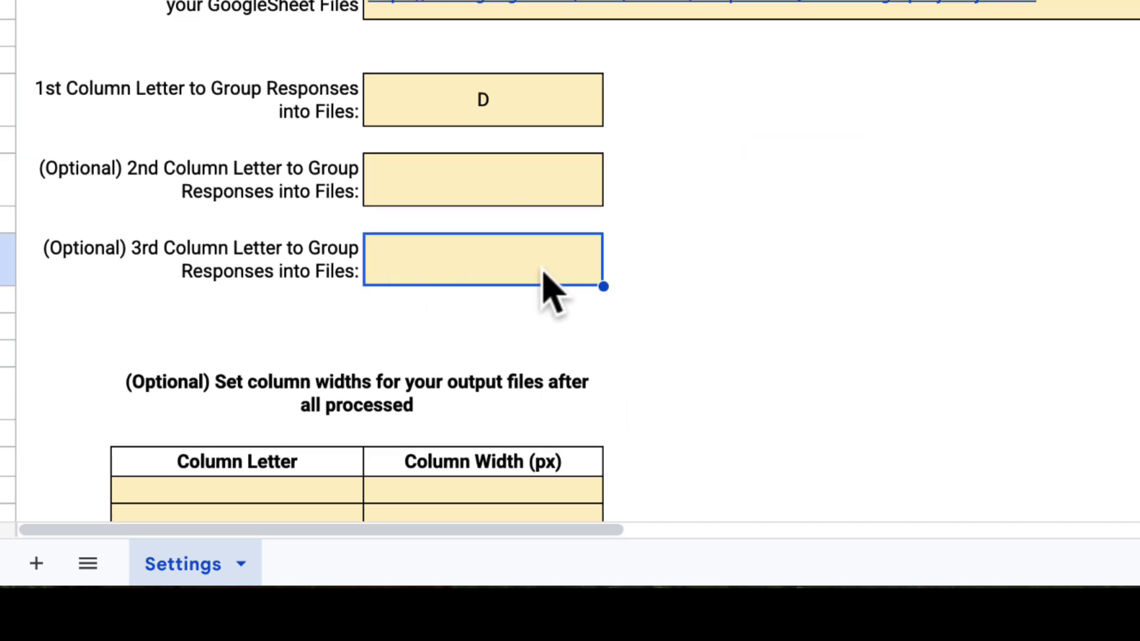
left_click(742, 248)
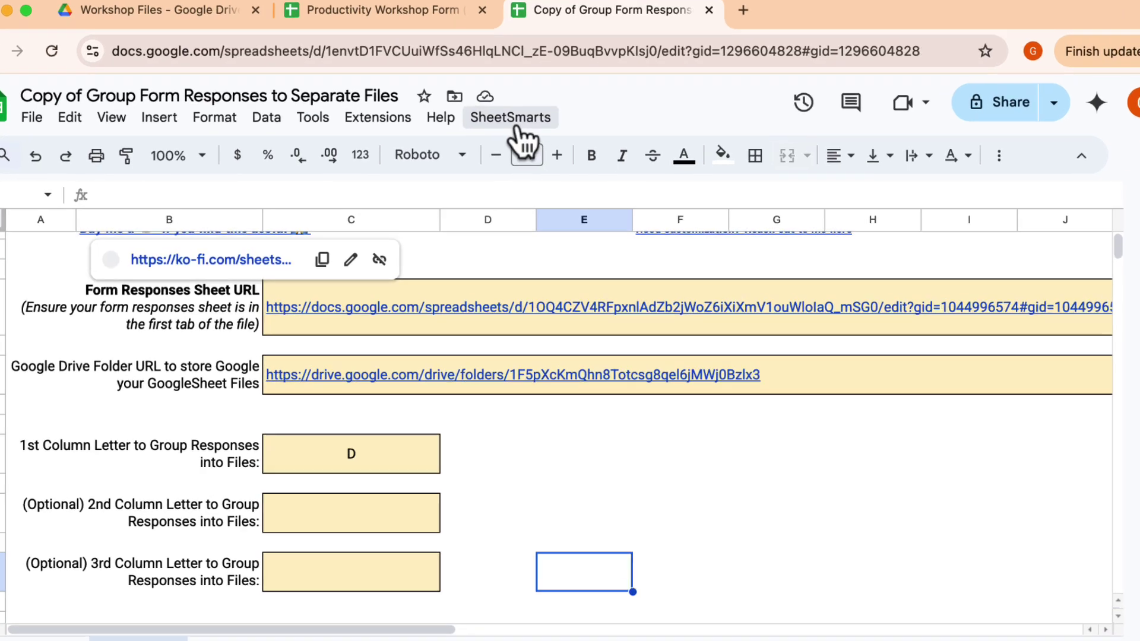
- Run SheetSmarts > Process Form Responses and authorize the script past the unsafe-app warning
left_click(517, 126)
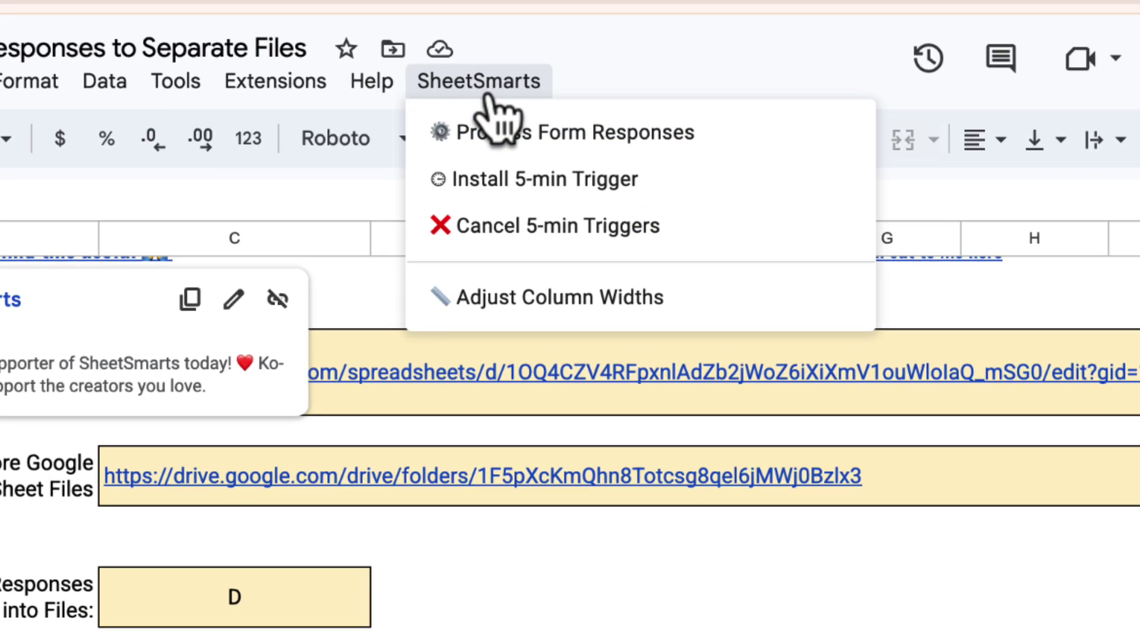
left_click(547, 142)
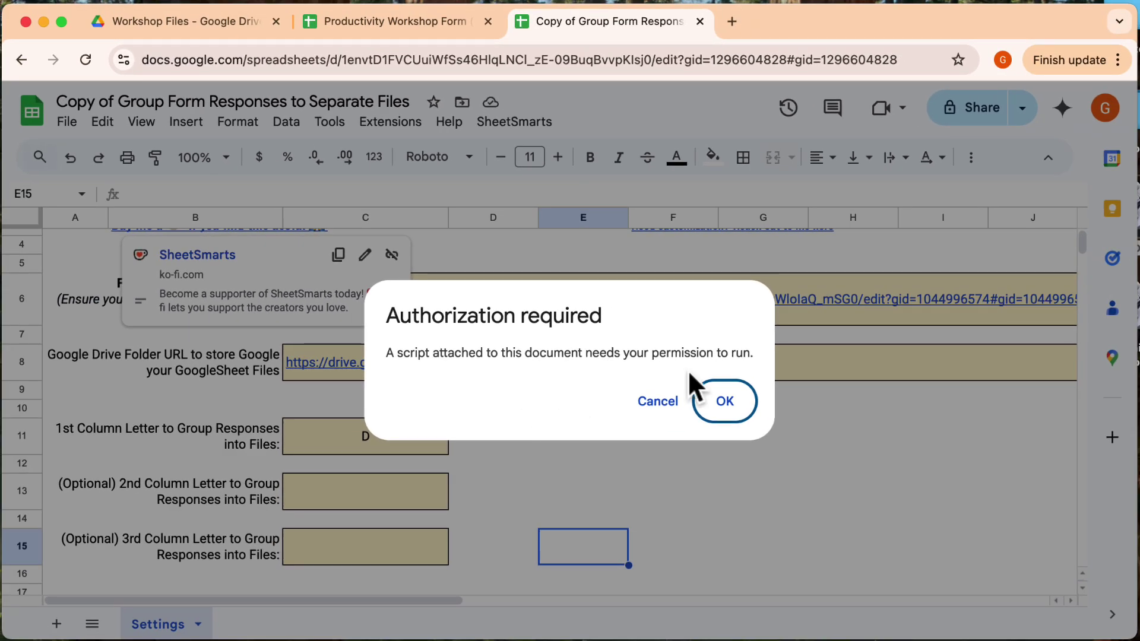
left_click(725, 410)
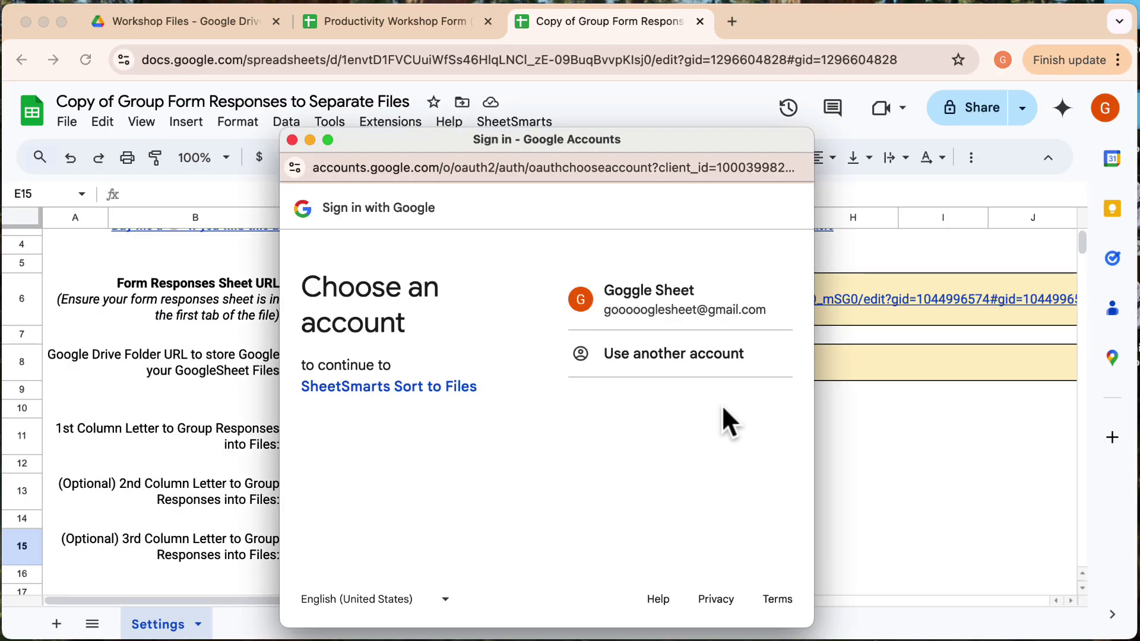
left_click(666, 290)
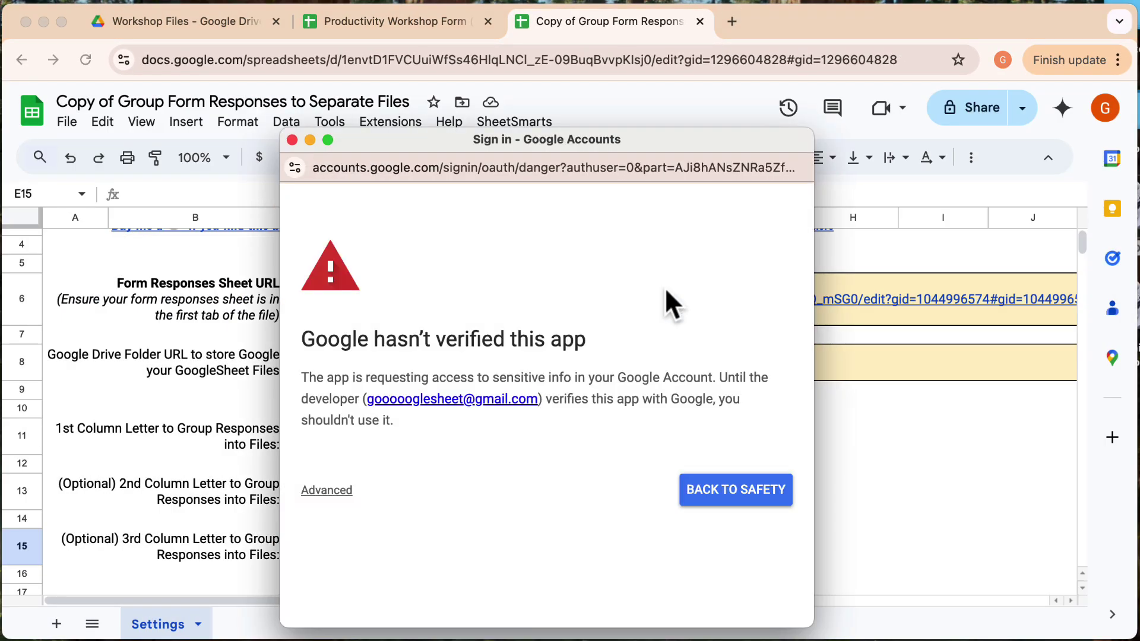
left_click(327, 490)
scroll(446, 511, "down", 2)
left_click(424, 540)
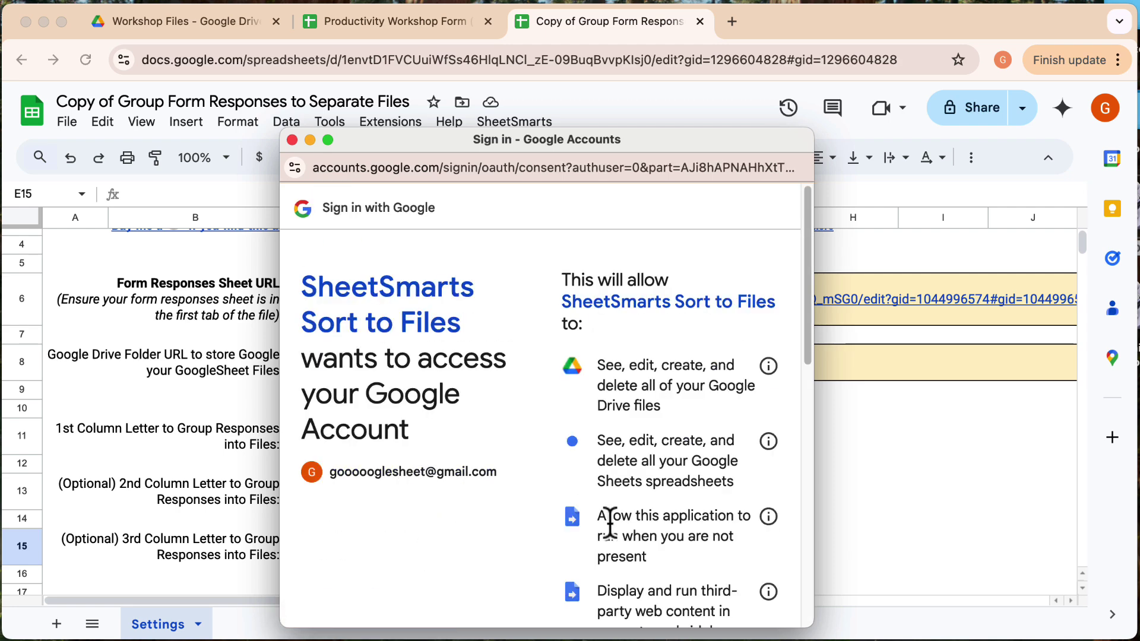
scroll(611, 518, "down", 10)
left_click(720, 535)
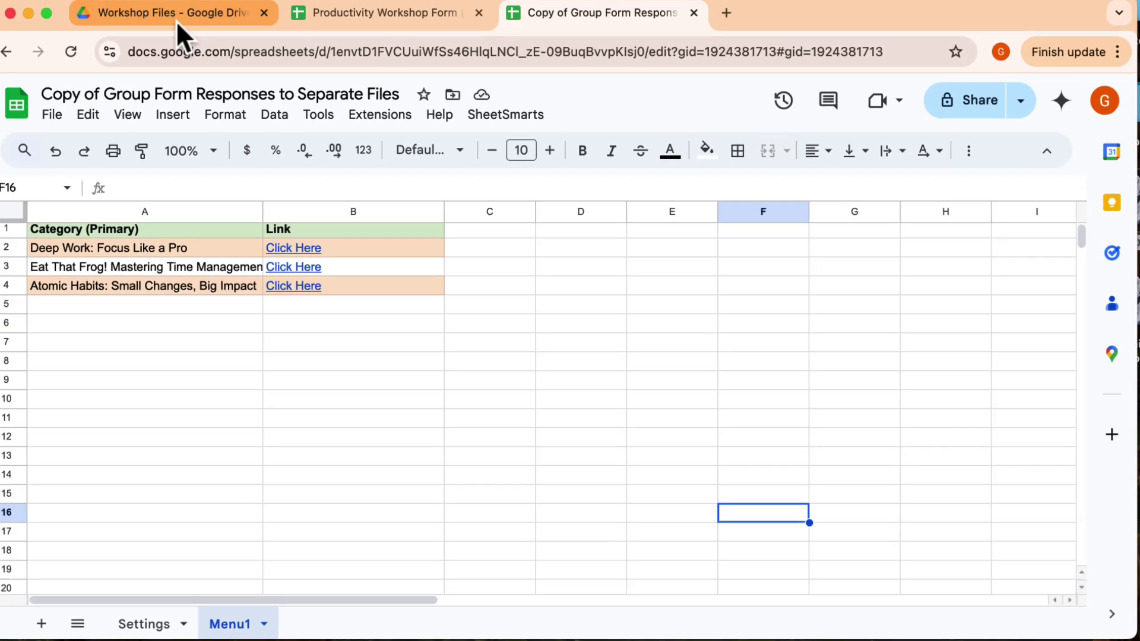
- Reload Workshop Files, open Deep Work: Focus Like a Pro and verify its column D workshop values
left_click(178, 20)
left_click(86, 59)
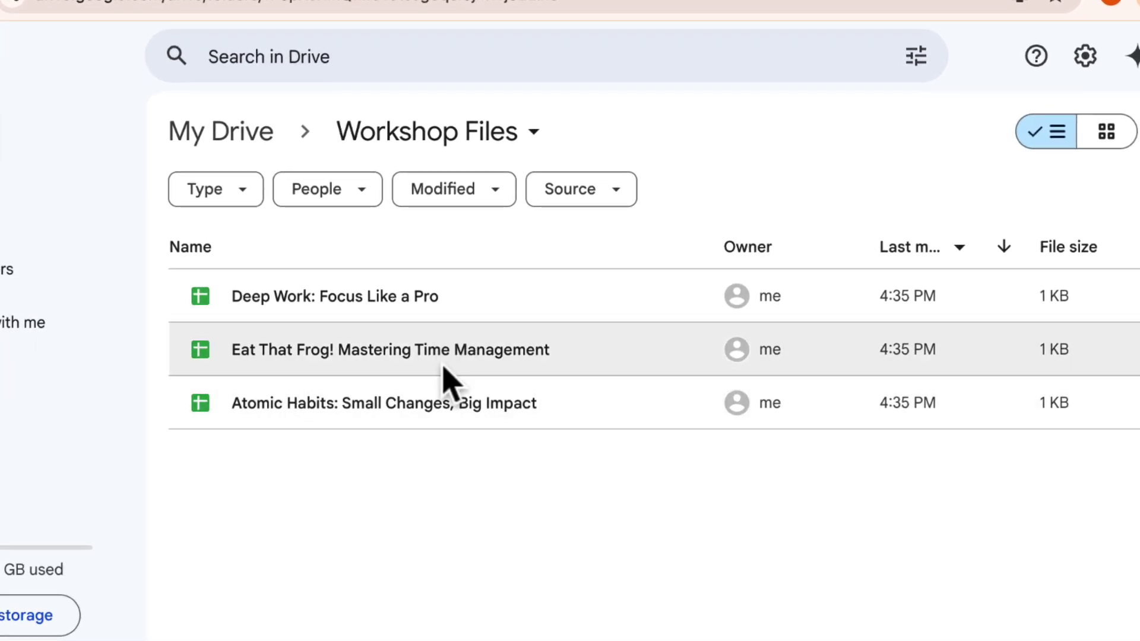
double_click(333, 299)
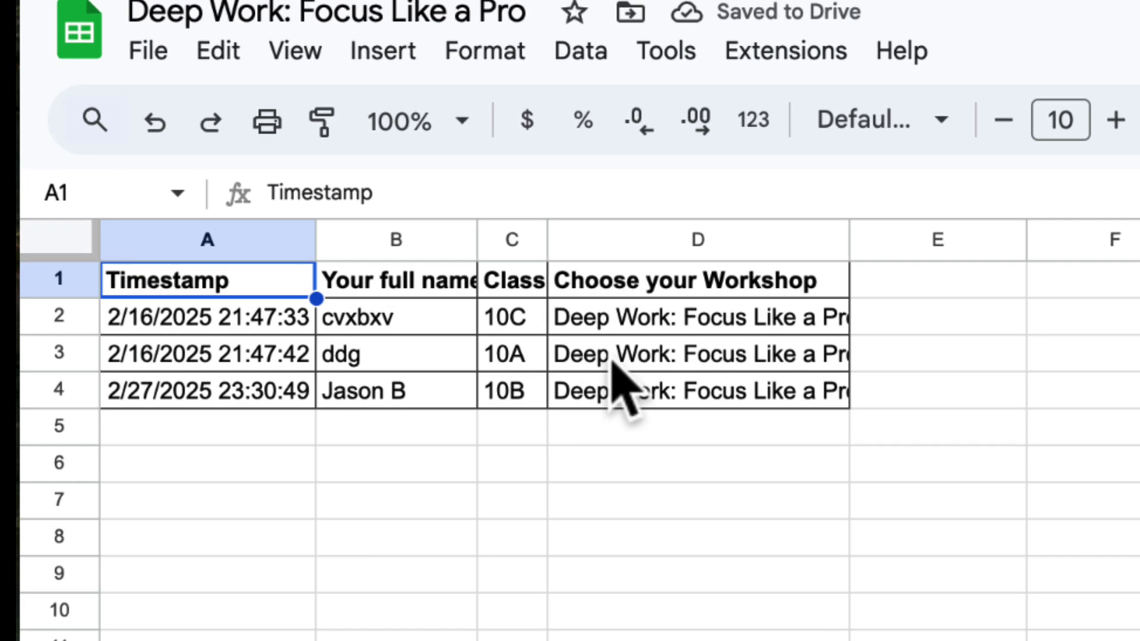
left_click(304, 260)
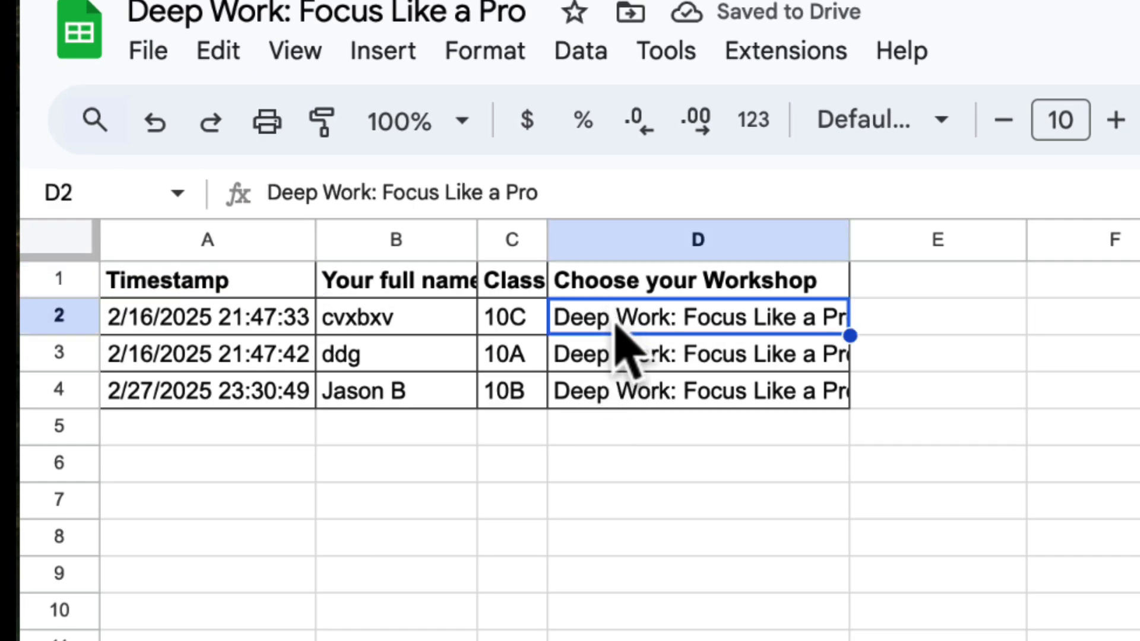
left_click(617, 356)
left_click(619, 389)
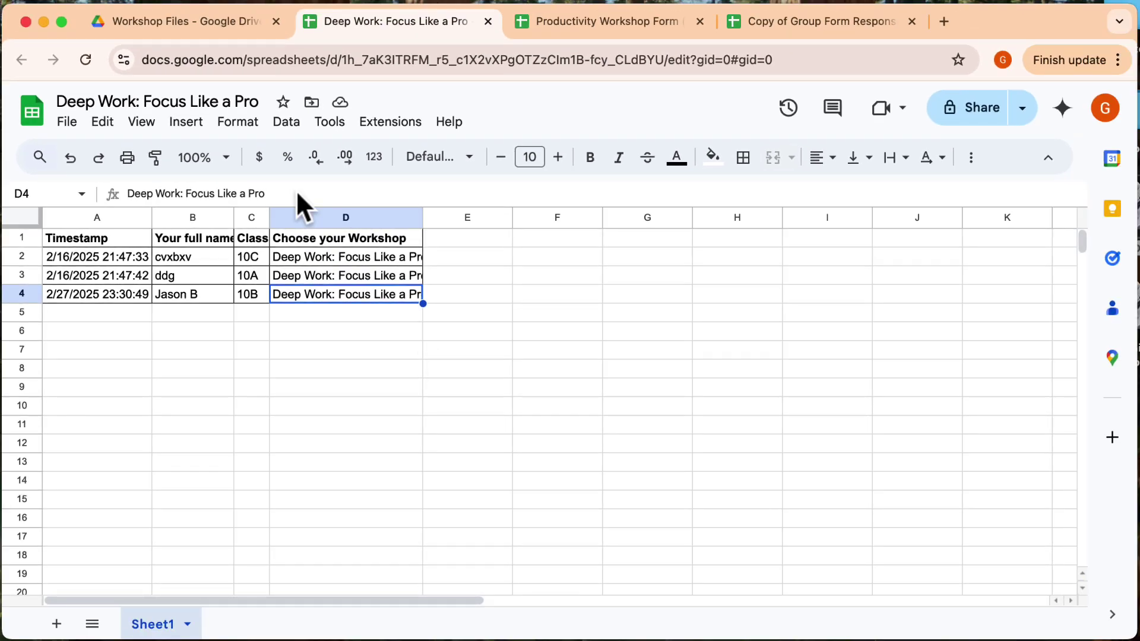
left_click(171, 25)
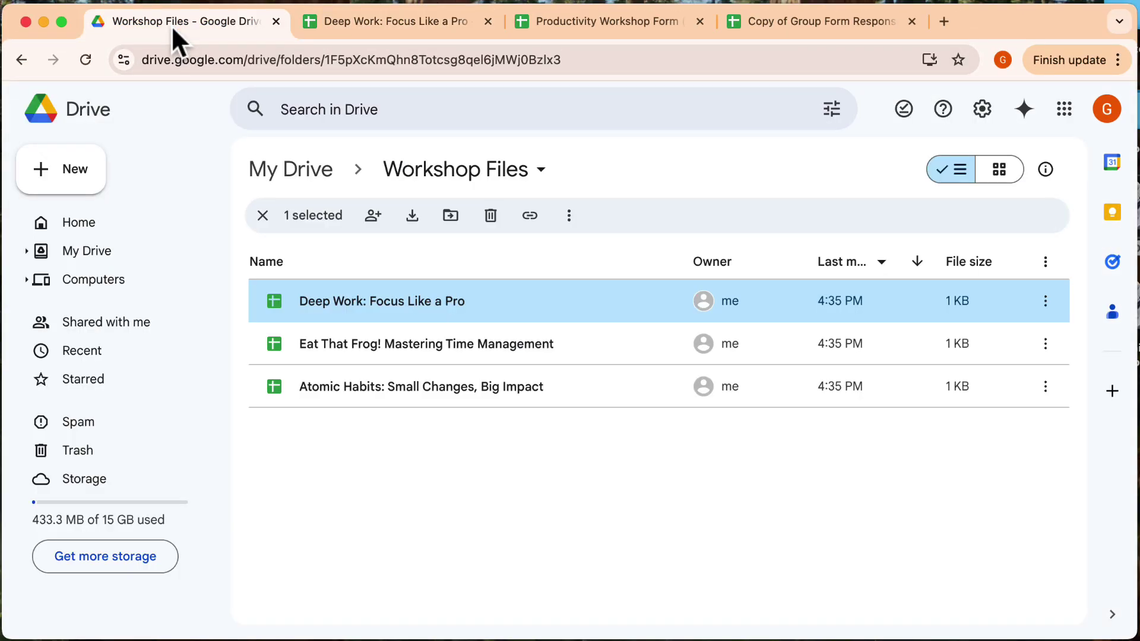
- Open Atomic Habits: Small Changes, Big Impact, verify its column D values, then return to settings
double_click(390, 386)
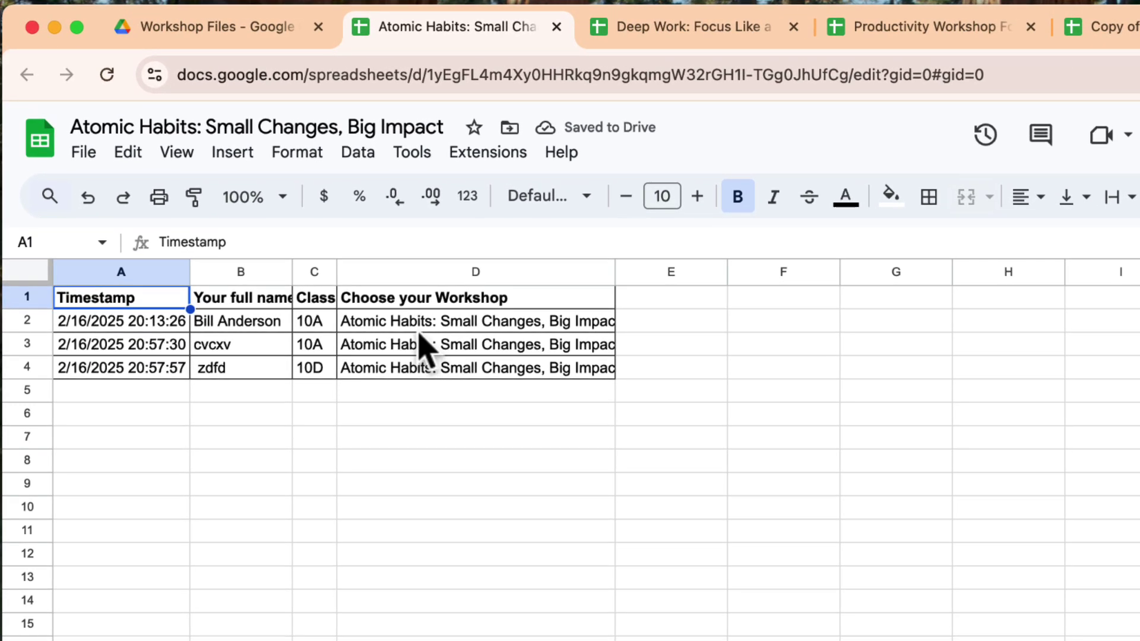
left_click(344, 279)
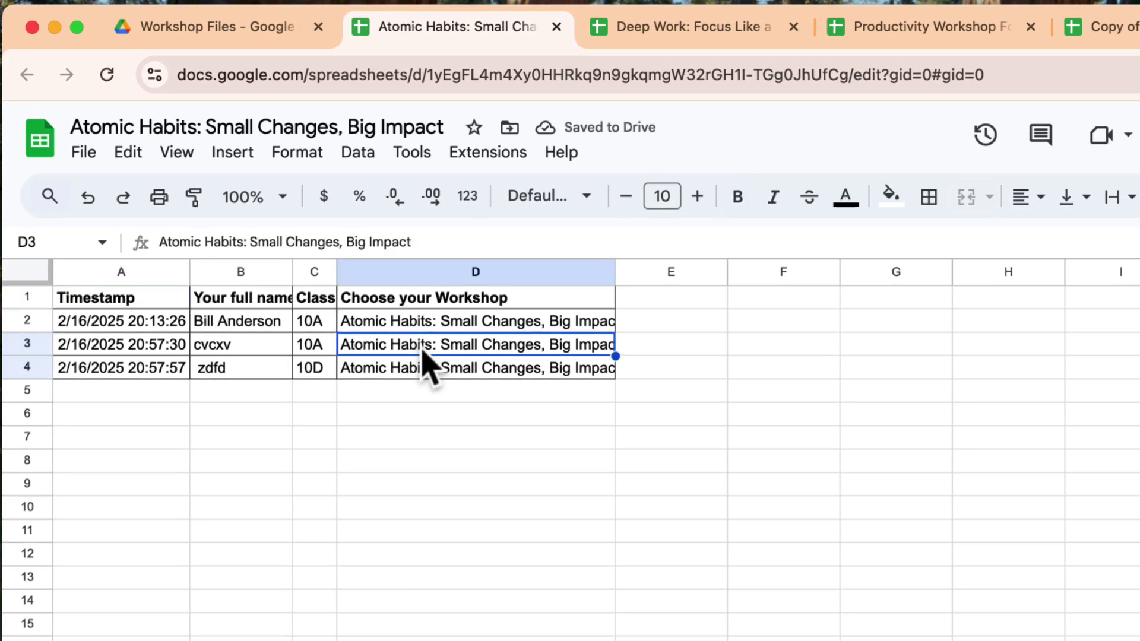
key("Down")
left_click(1096, 27)
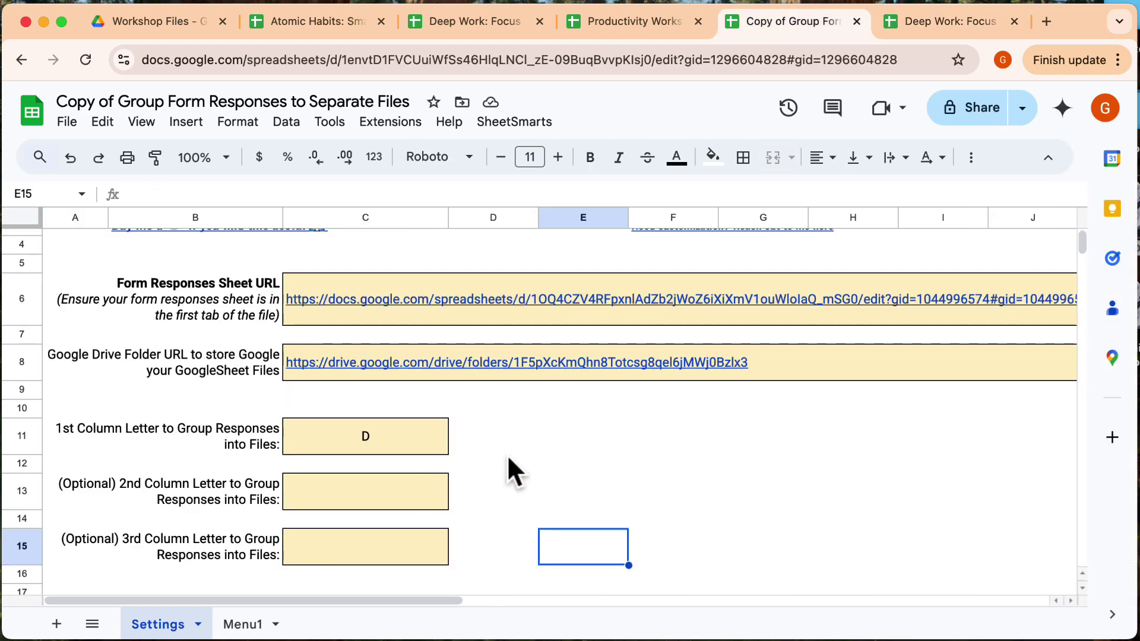
- Run SheetSmarts > Install 5-min Trigger and dismiss the trigger-installed notice
scroll(509, 469, "up", 3)
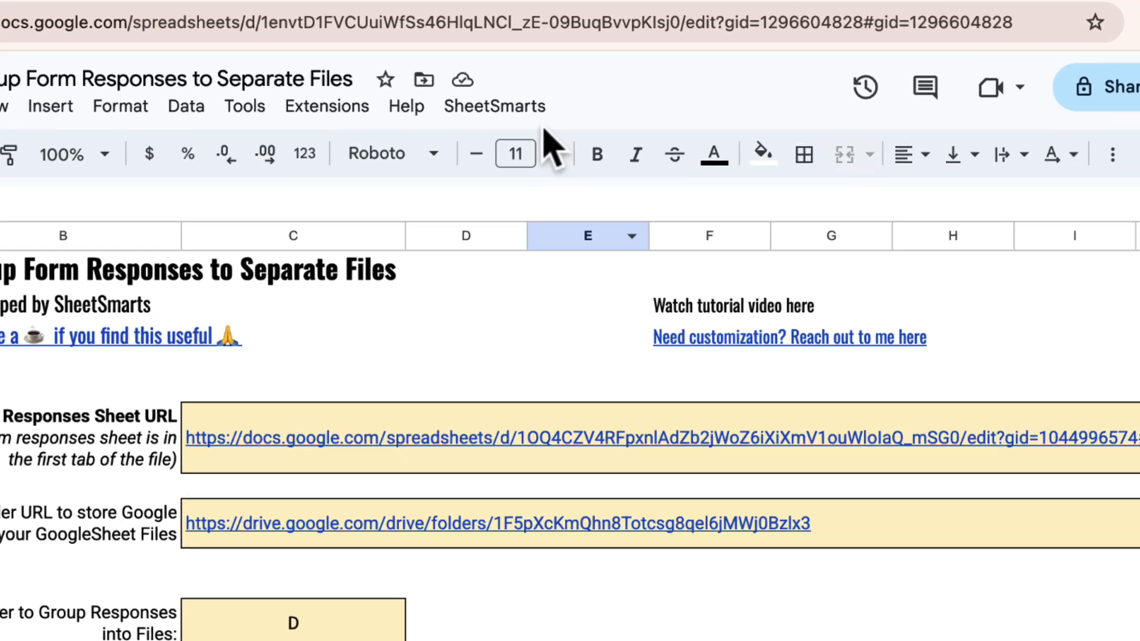
left_click(526, 123)
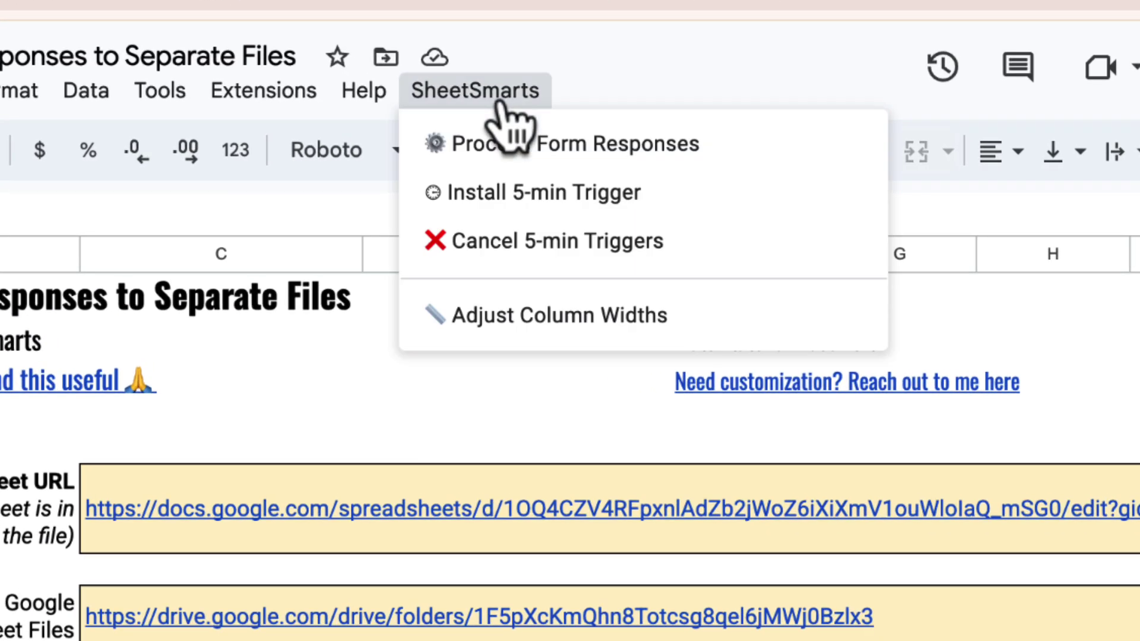
left_click(551, 202)
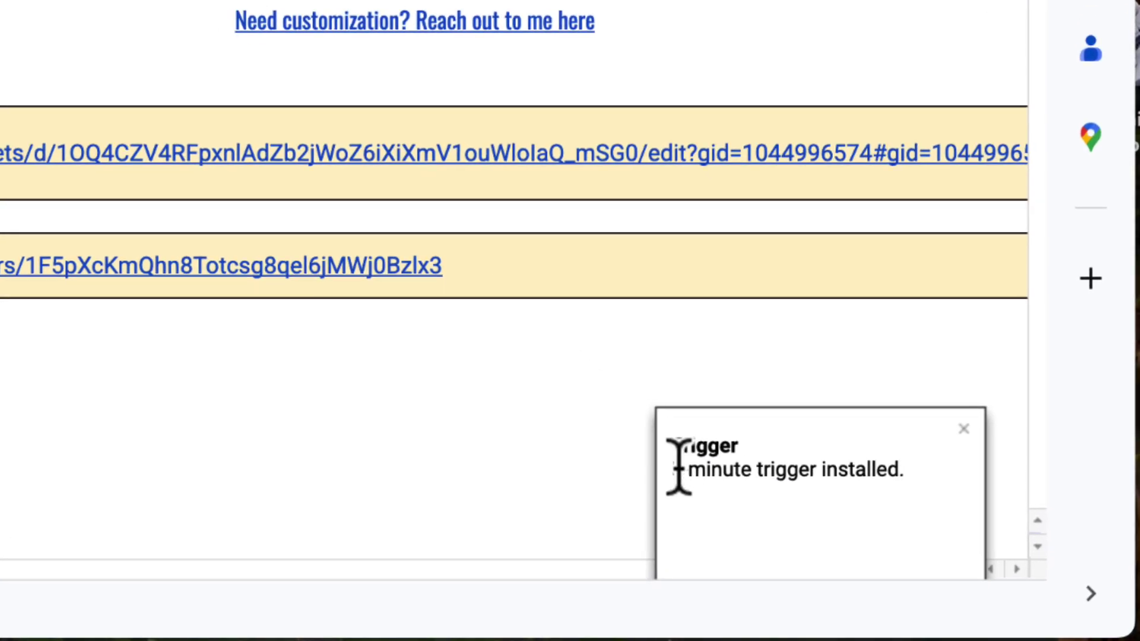
left_click_drag(679, 469, 969, 483)
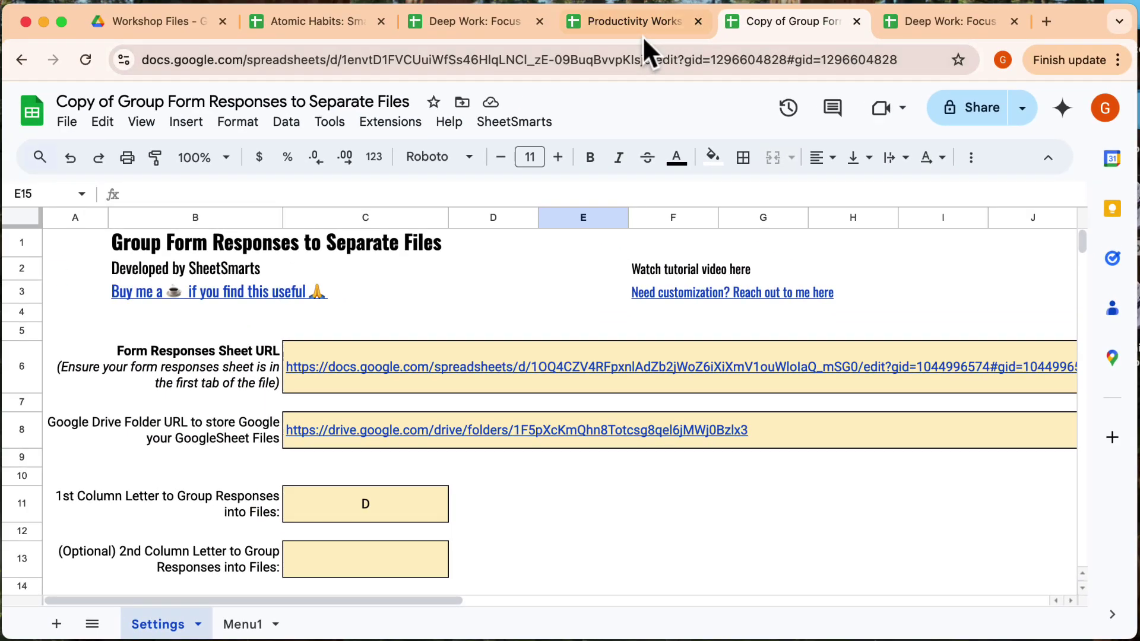
- In the Productivity Workshop Form (Responses) file, check column G shows every response Processed
left_click(633, 23)
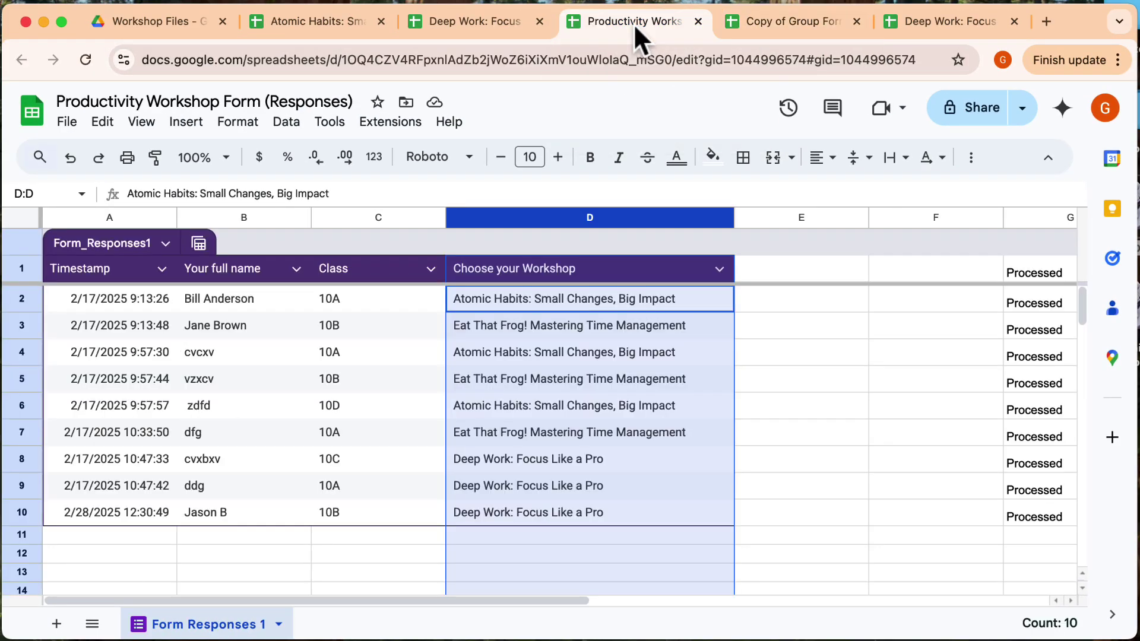
left_click(796, 355)
scroll(779, 376, "right", 5)
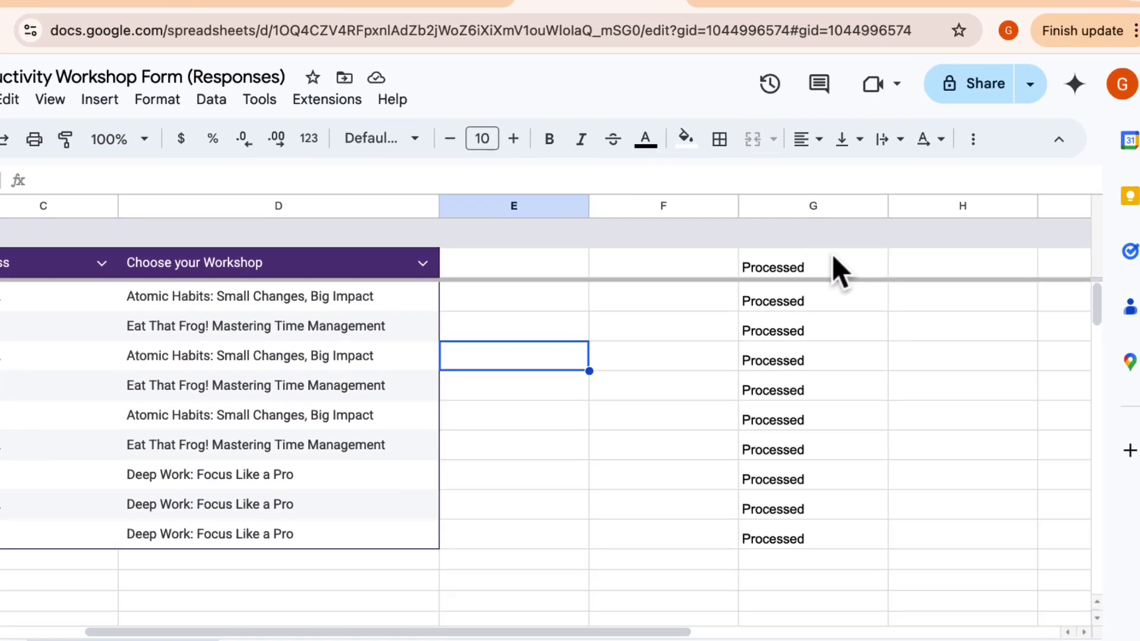
left_click(796, 205)
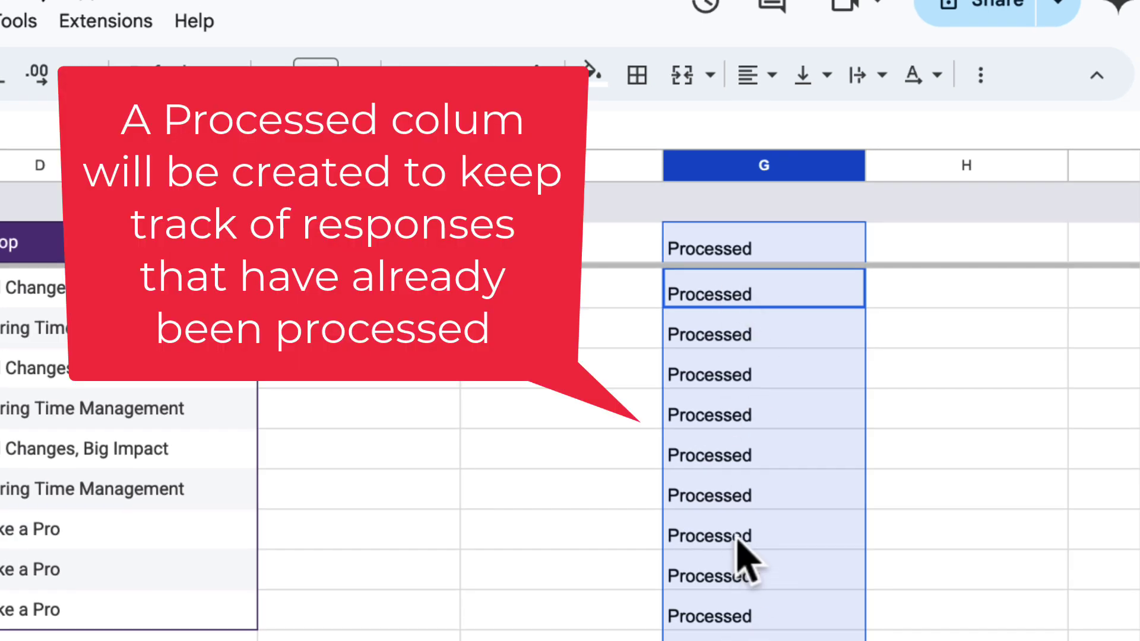
left_click(458, 573)
scroll(458, 570, "left", 1)
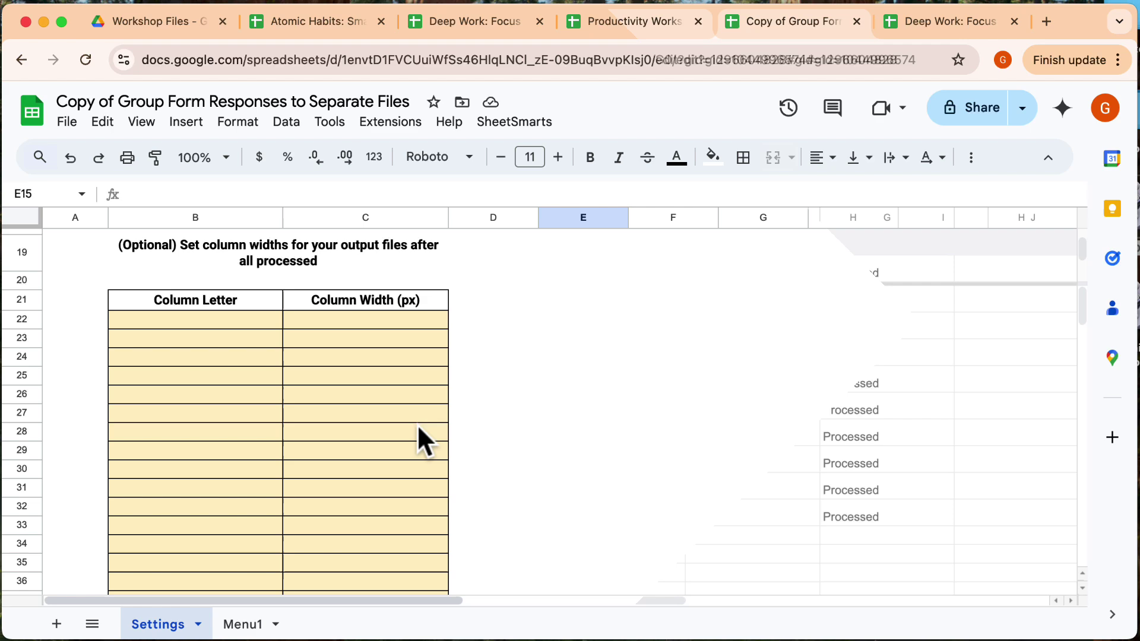
- Enter column D with width 250 in the column-width table
scroll(415, 421, "up", 2)
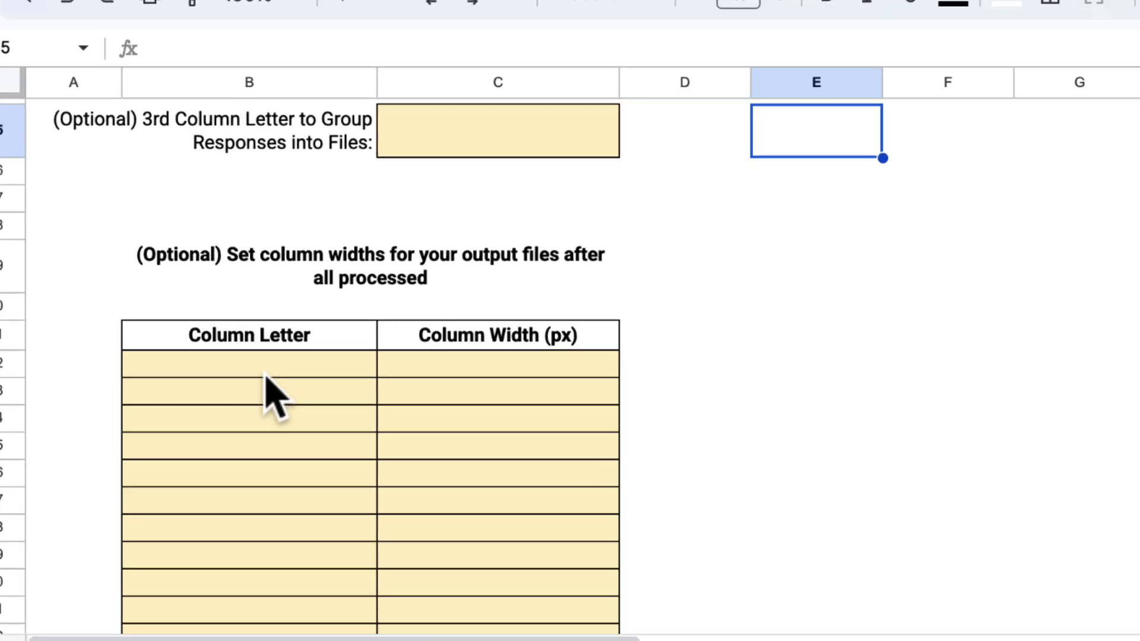
left_click(210, 416)
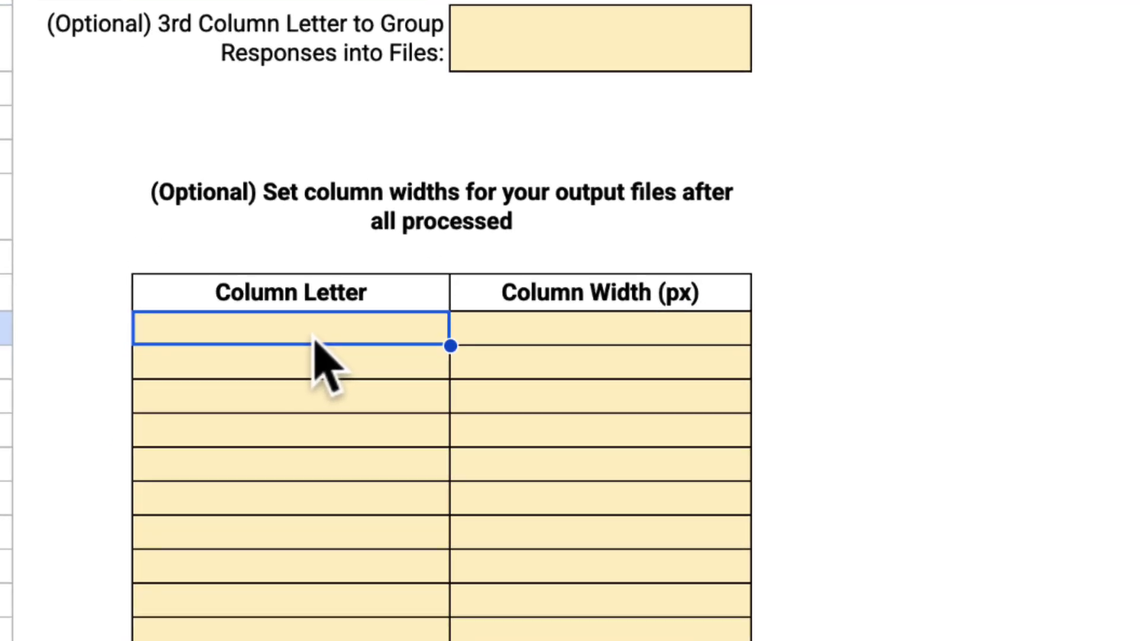
type("D")
left_click(540, 333)
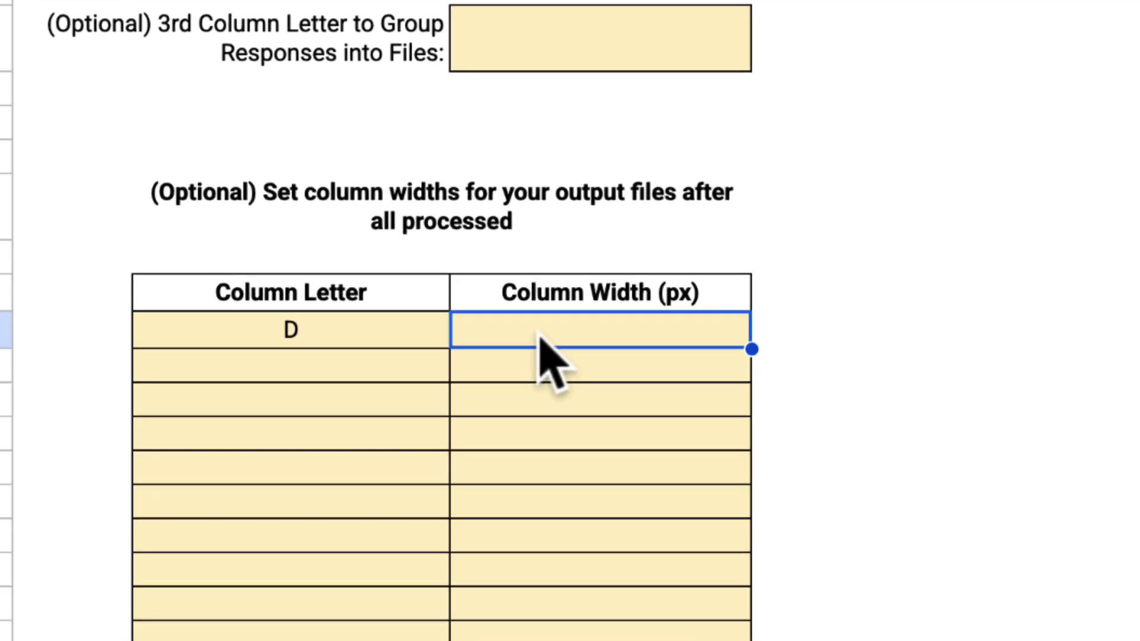
type("250")
left_click(855, 365)
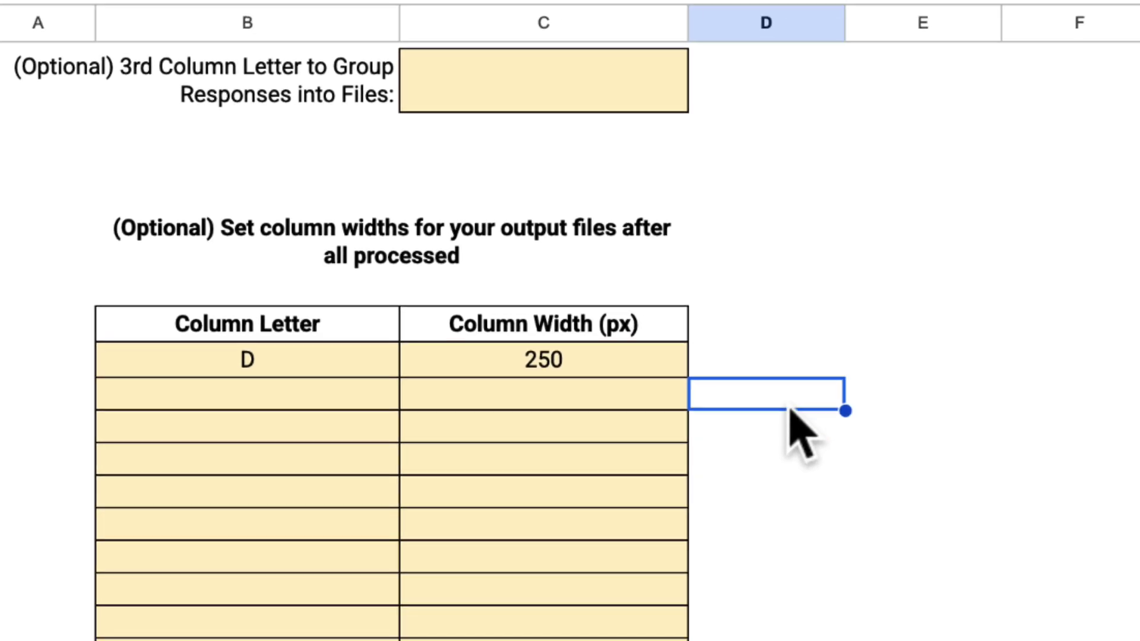
- Run SheetSmarts > Adjust Column Widths, acknowledge it, and view the result in Deep Work
left_click(499, 97)
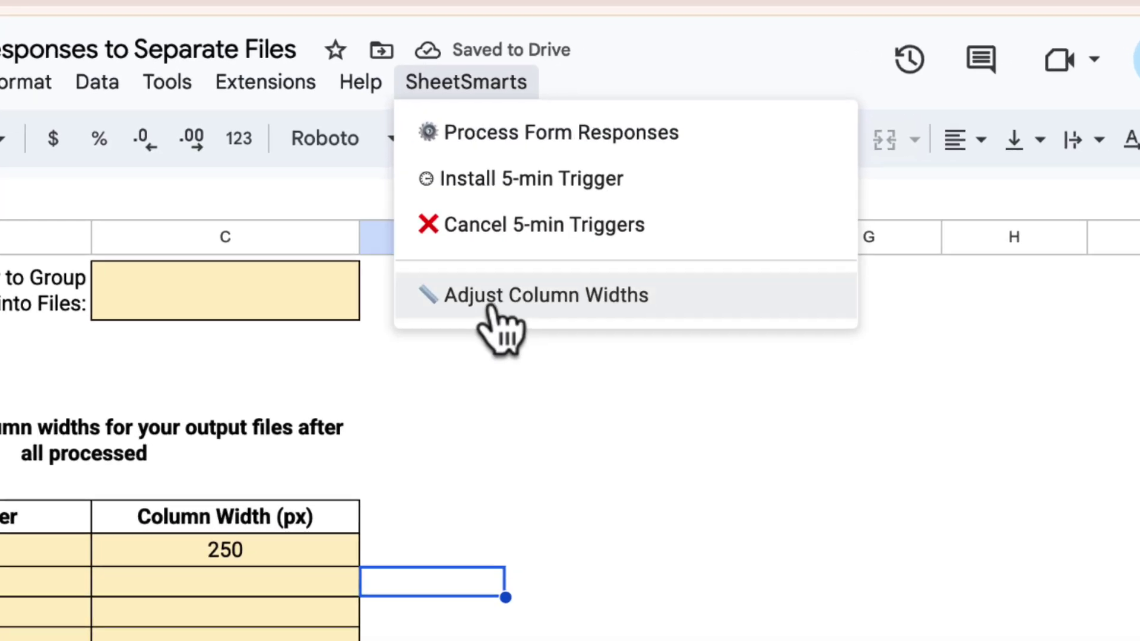
left_click(648, 278)
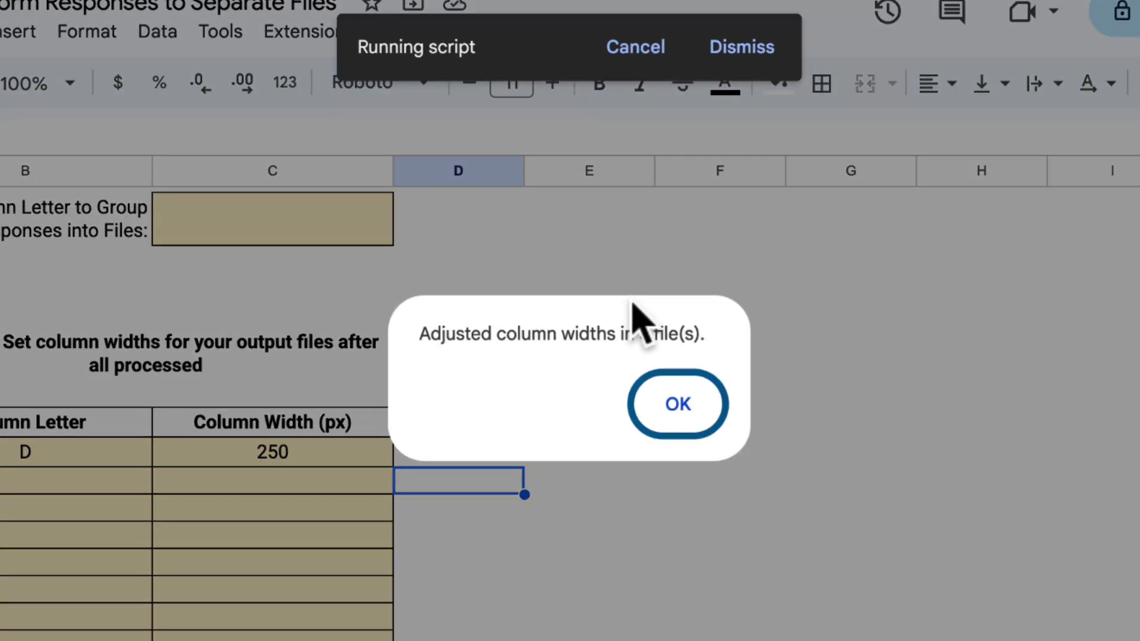
left_click(691, 409)
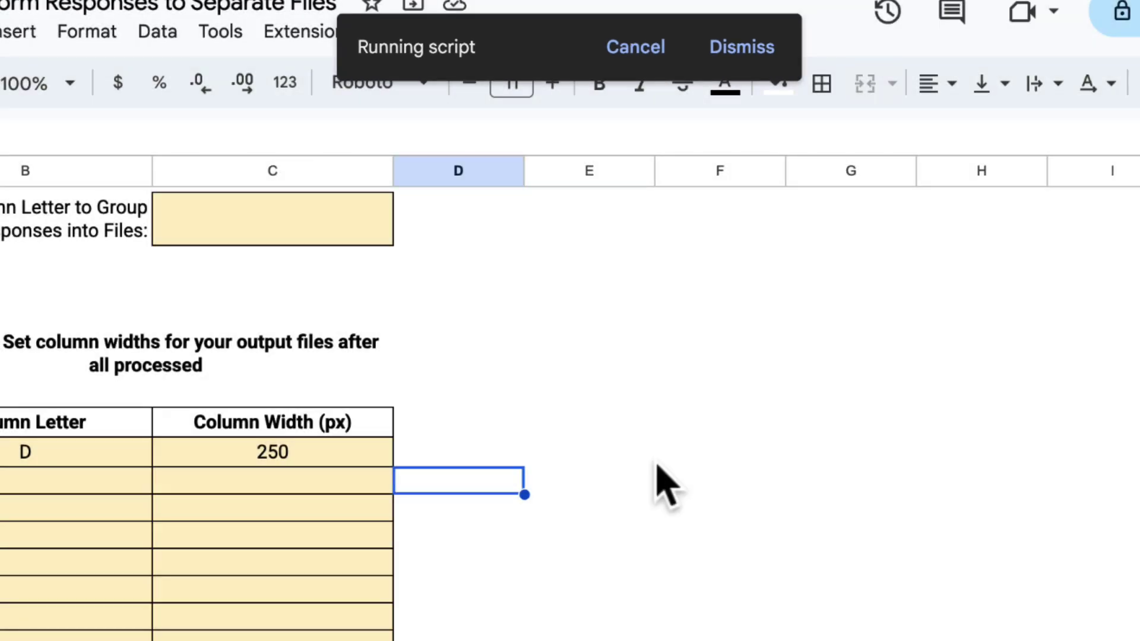
left_click(444, 0)
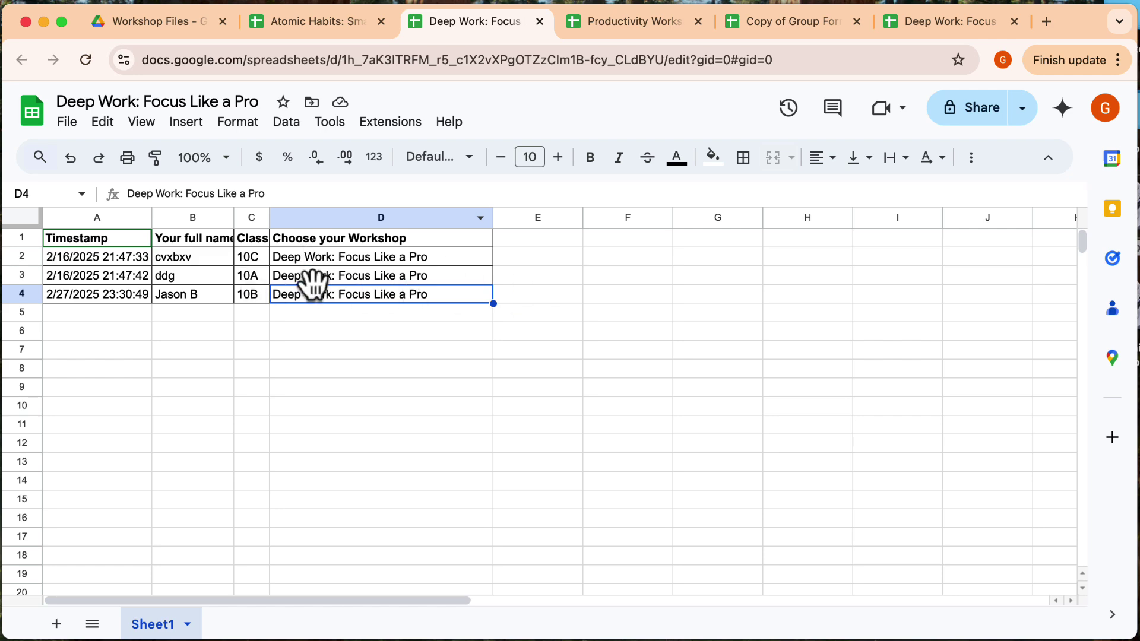
- From the Copy of Group Form Menu1 sheet, follow the B3 link to open the Eat That Frog! Mastering Time Management file
key("ctrl+Tab")
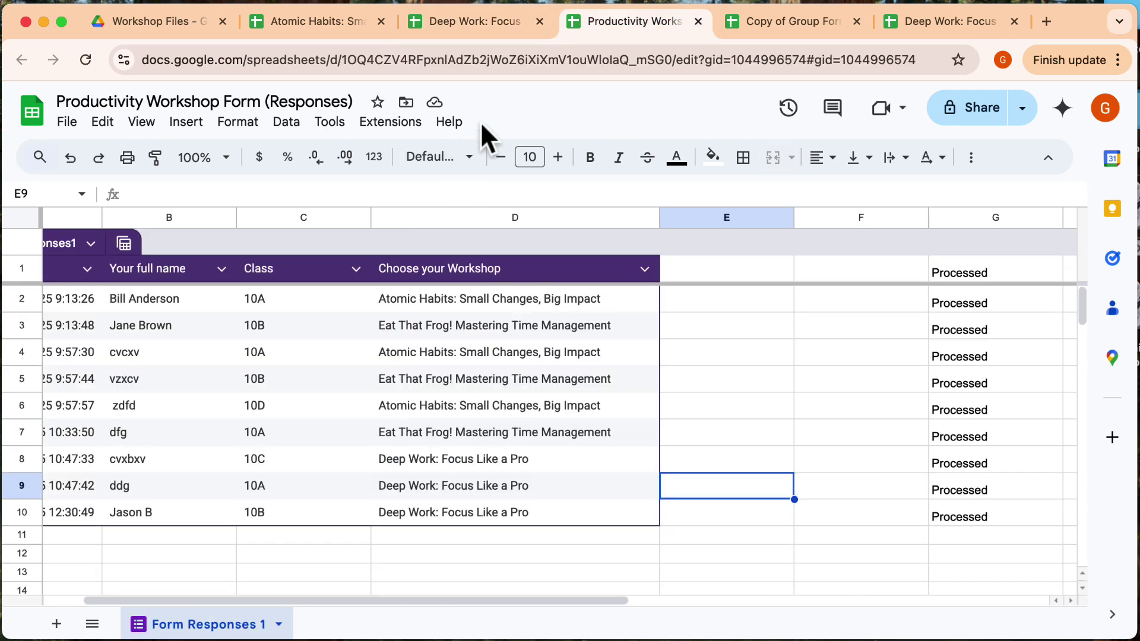
left_click(473, 19)
left_click(812, 25)
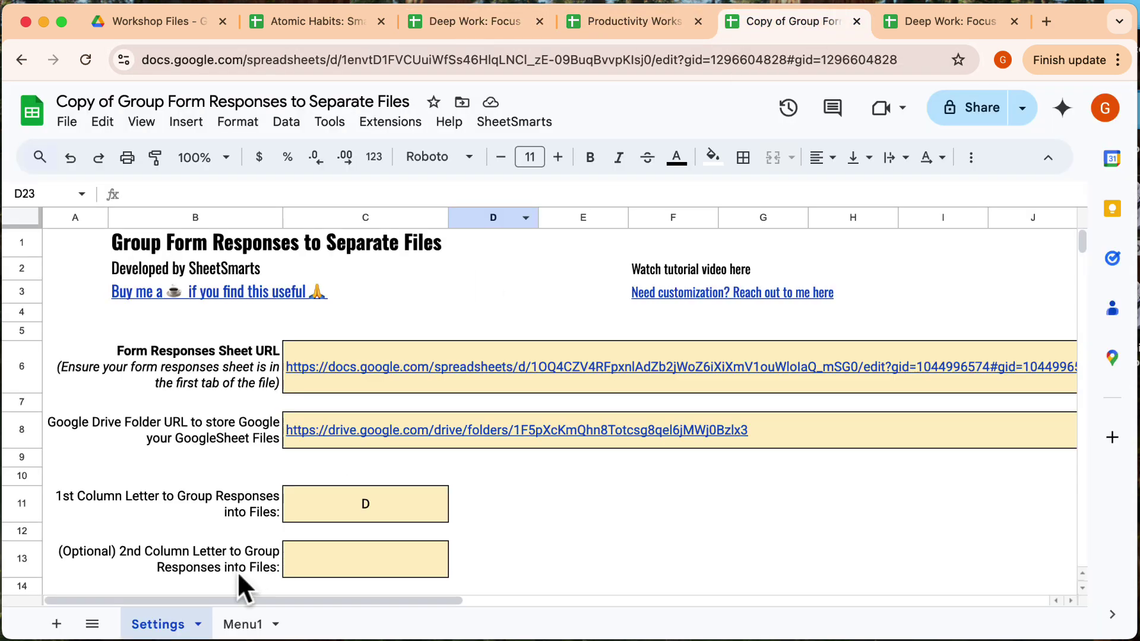
left_click(243, 623)
left_click(309, 277)
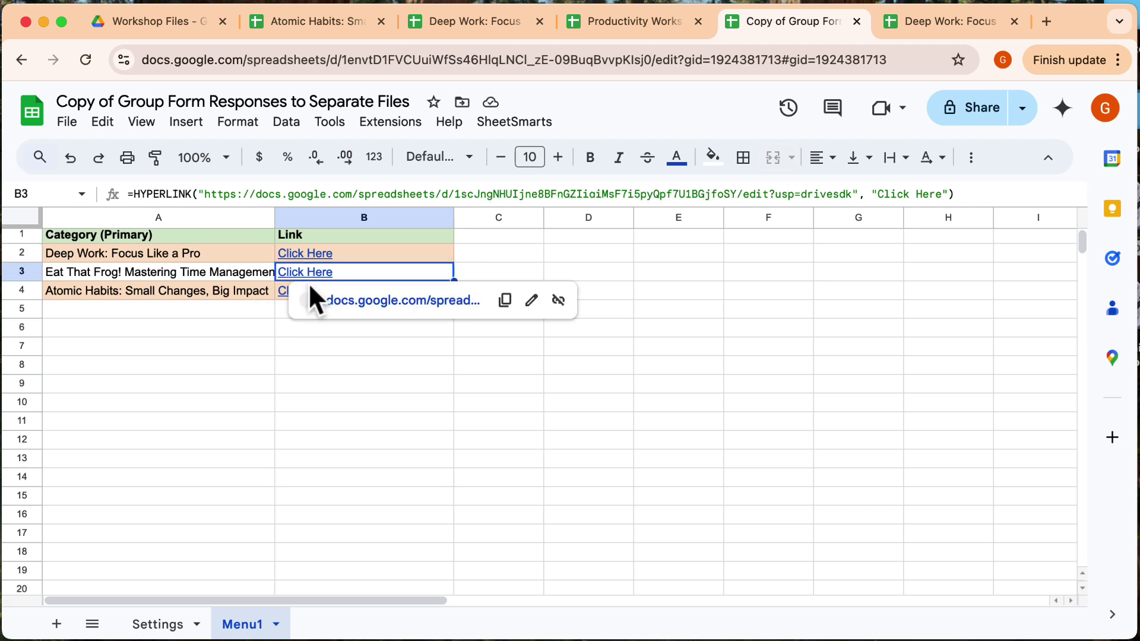
left_click(351, 300)
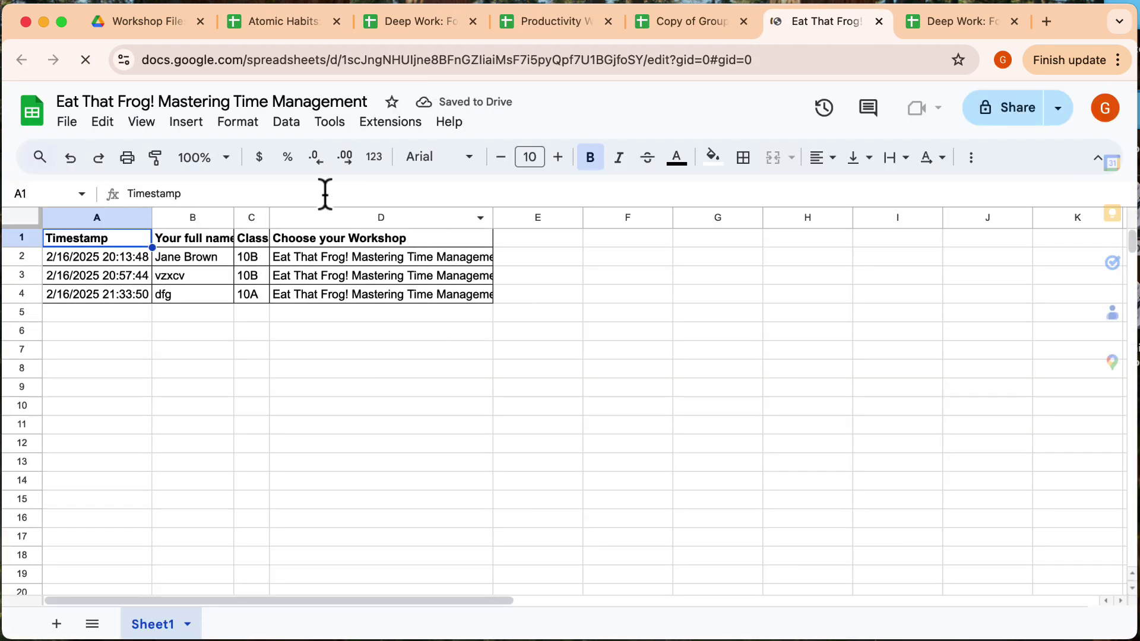